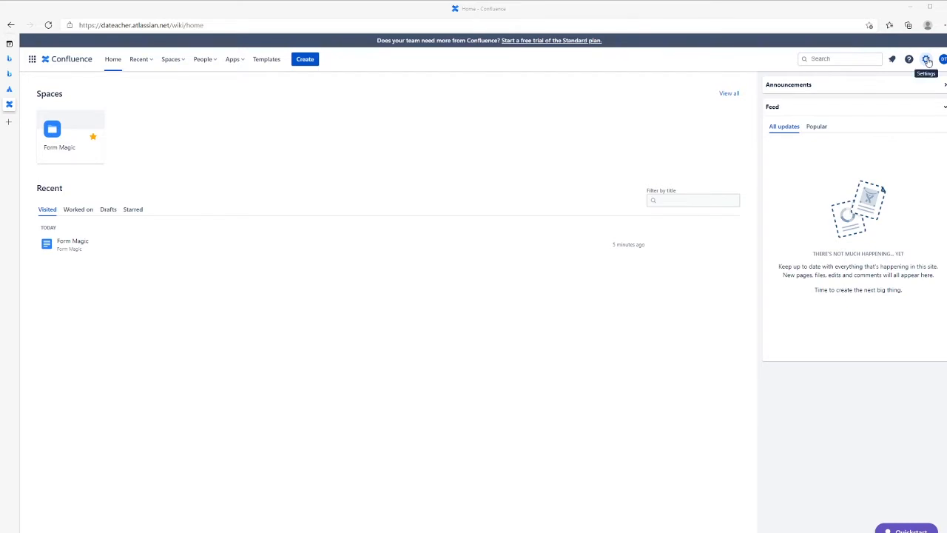
Step: Search the Confluence marketplace for "html" and look over the details of HTML & Iframe Macro for Confluence
click(927, 60)
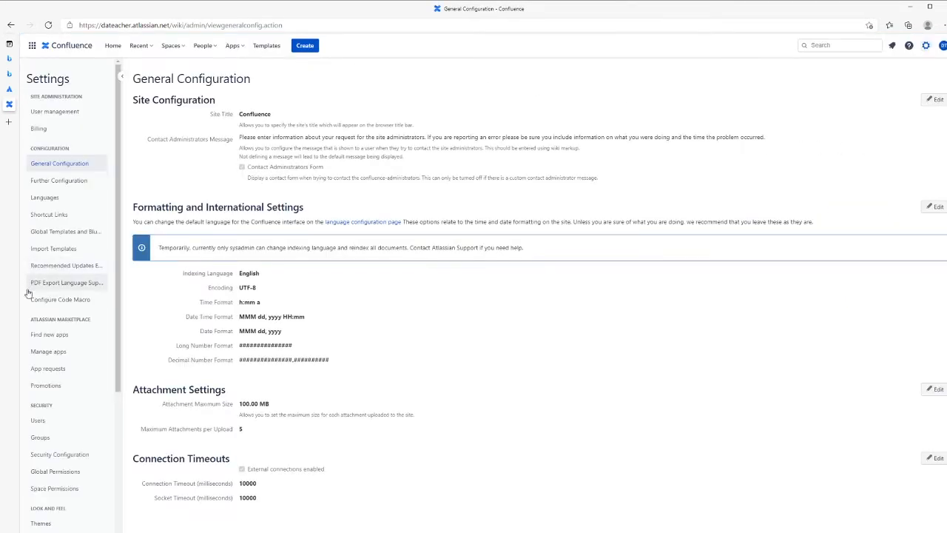
click(61, 338)
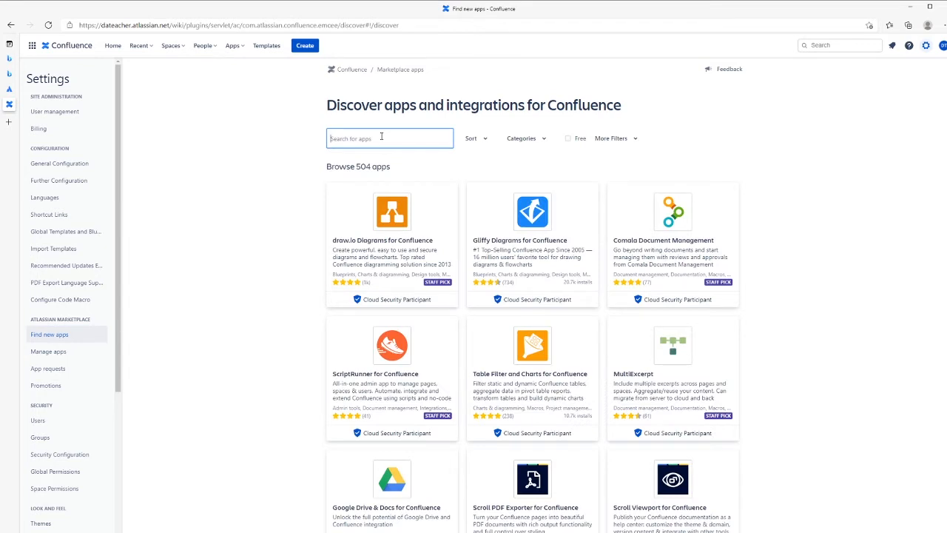
text(html)
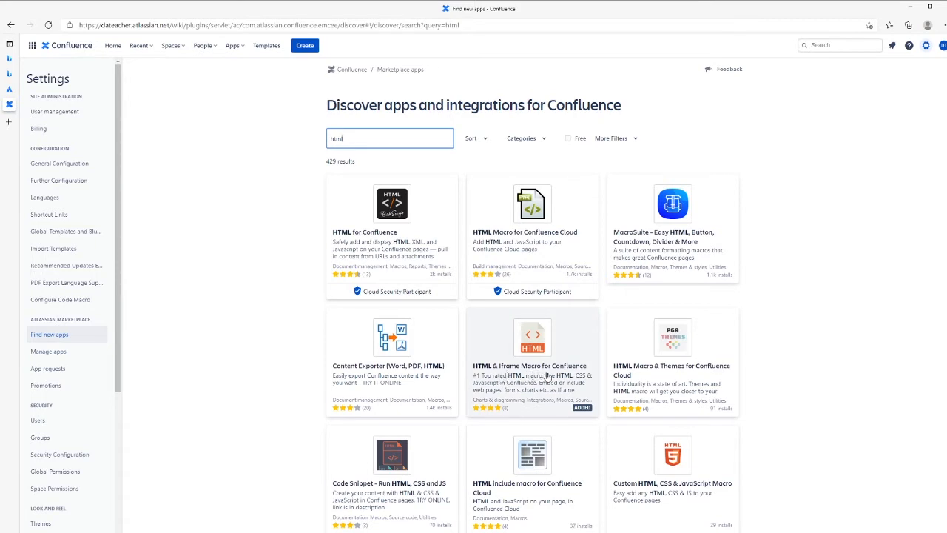
click(557, 374)
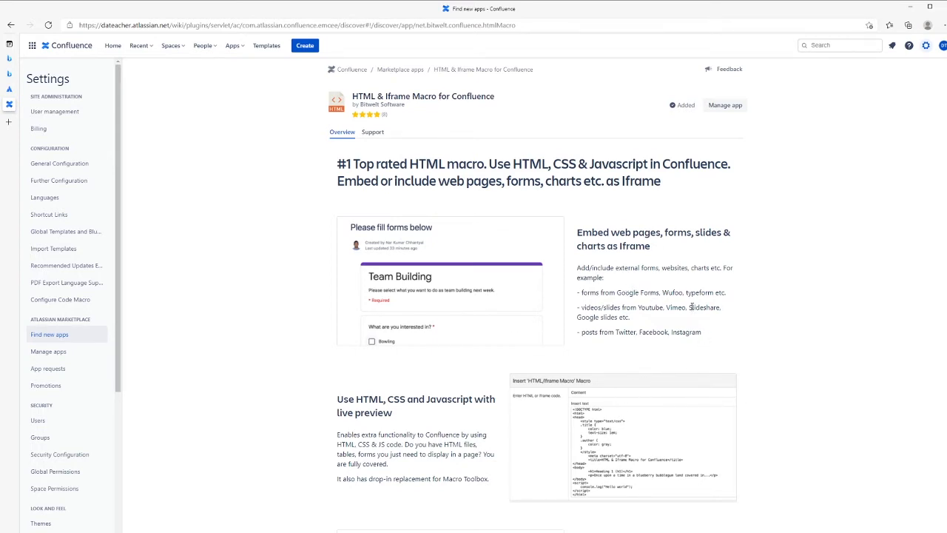
scroll(743, 322, down, 2)
scroll(743, 322, up, 2)
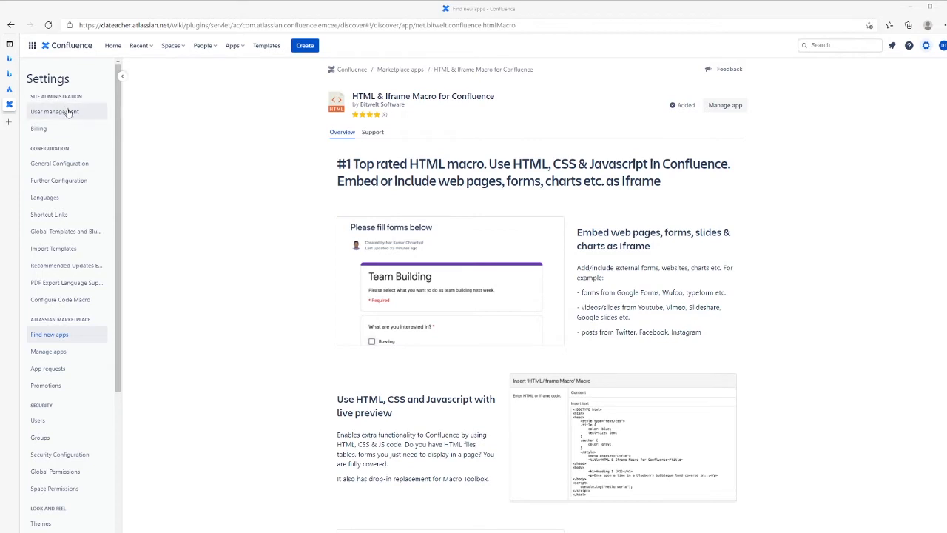
Step: Go back to the Confluence home page, open the Form Magic space and look through its overview page
click(68, 46)
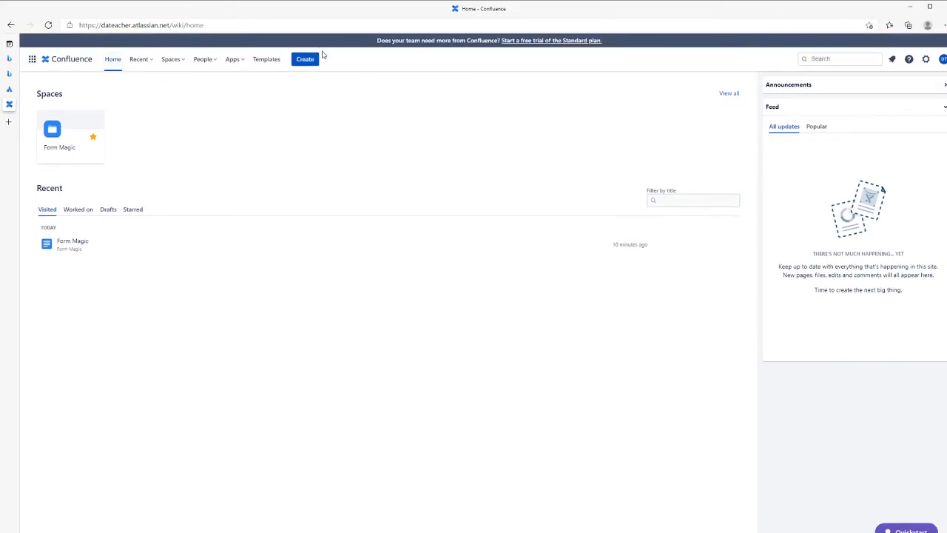
click(92, 134)
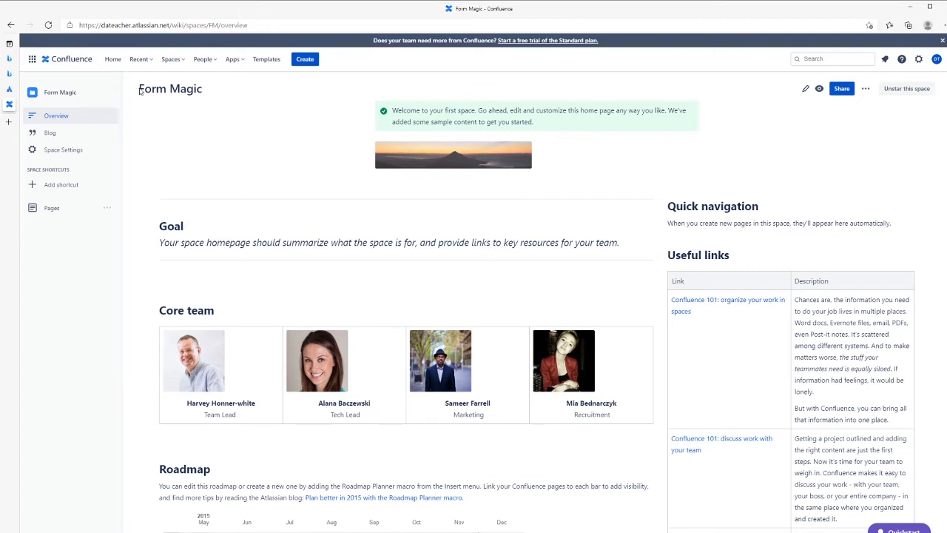
drag(139, 88, 205, 93)
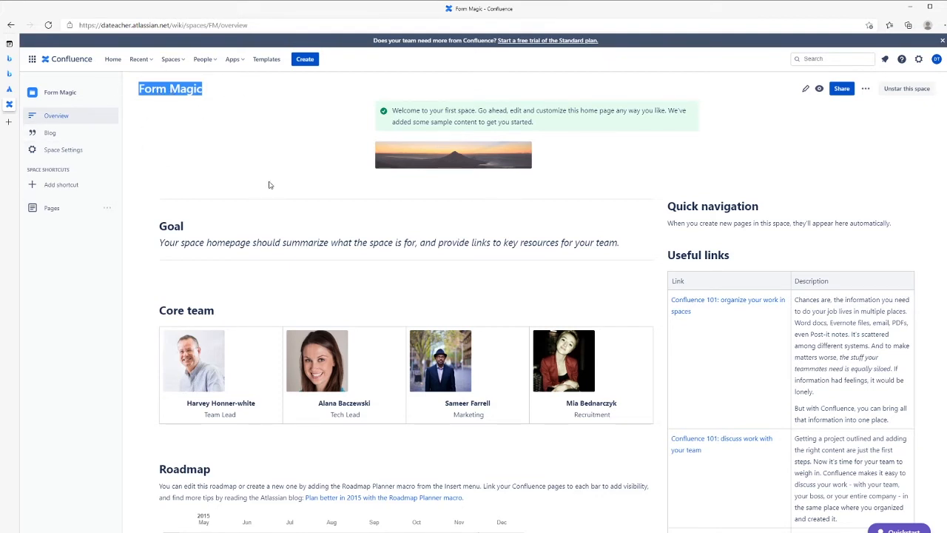
scroll(348, 340, down, 1)
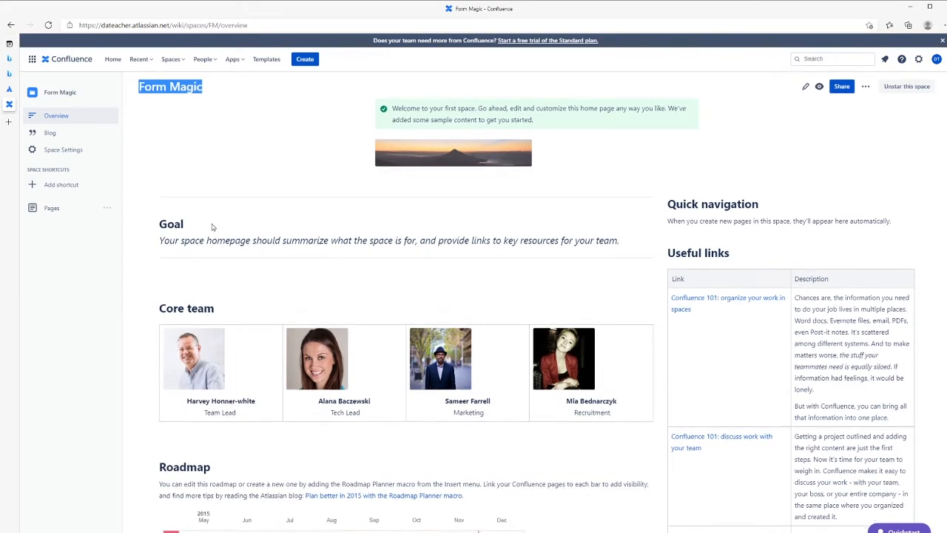
scroll(607, 358, down, 5)
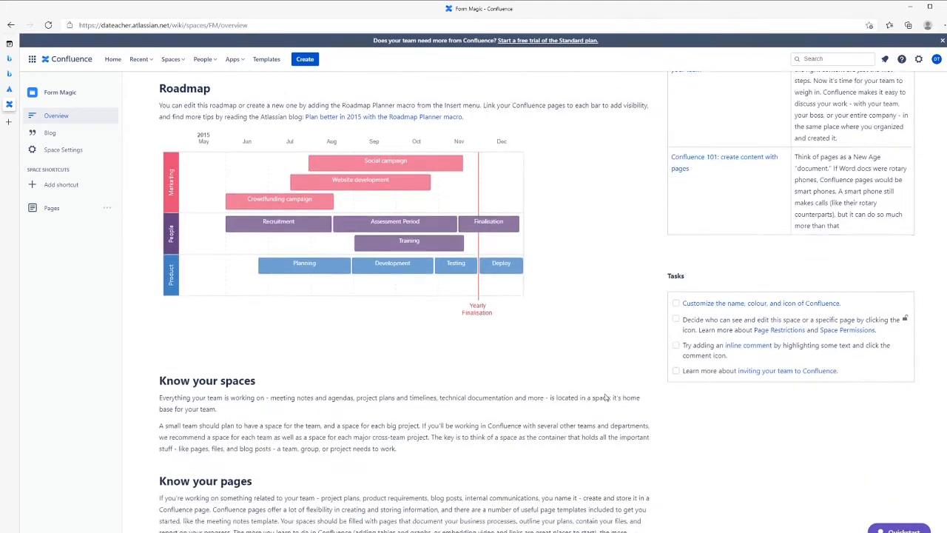
scroll(392, 462, up, 6)
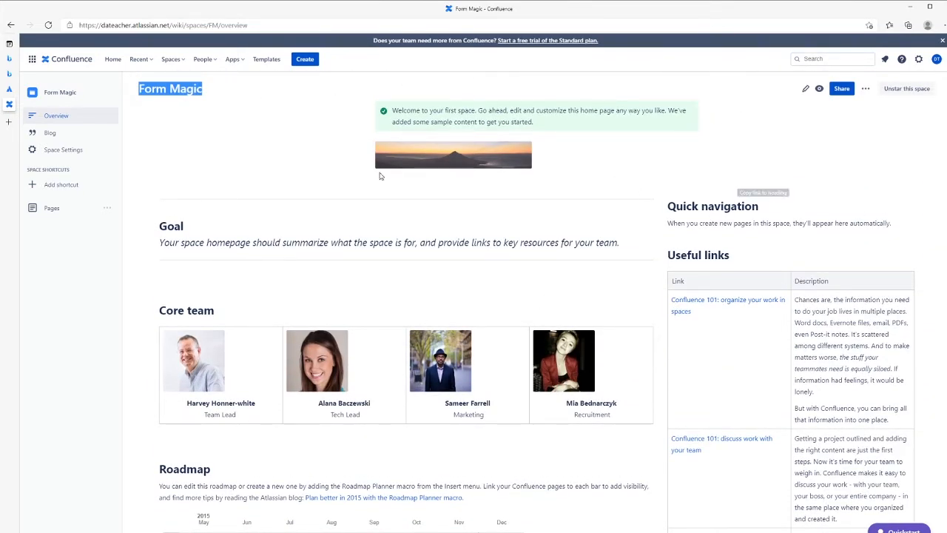
scroll(694, 314, down, 4)
scroll(524, 160, up, 4)
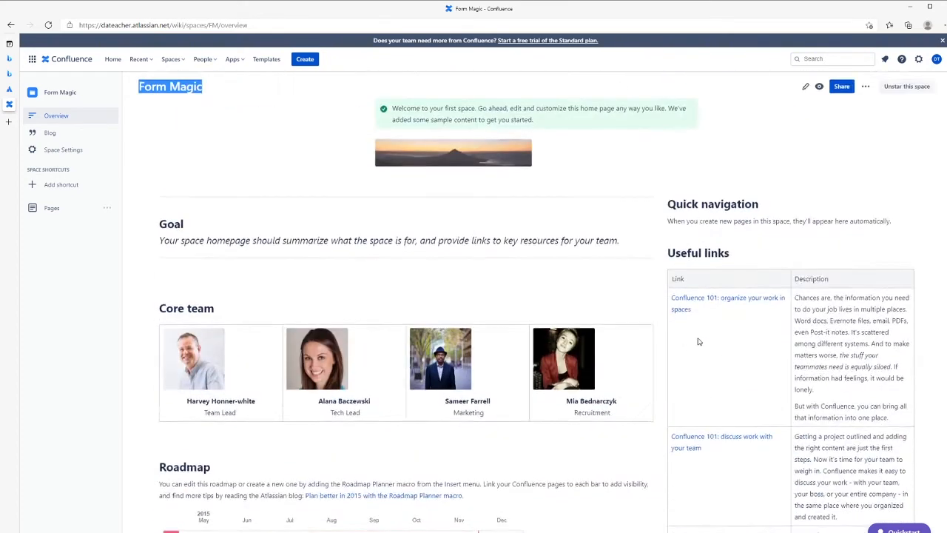
Step: Create a new page in the Form Magic space and title it "Dynamic Form Create"
click(306, 65)
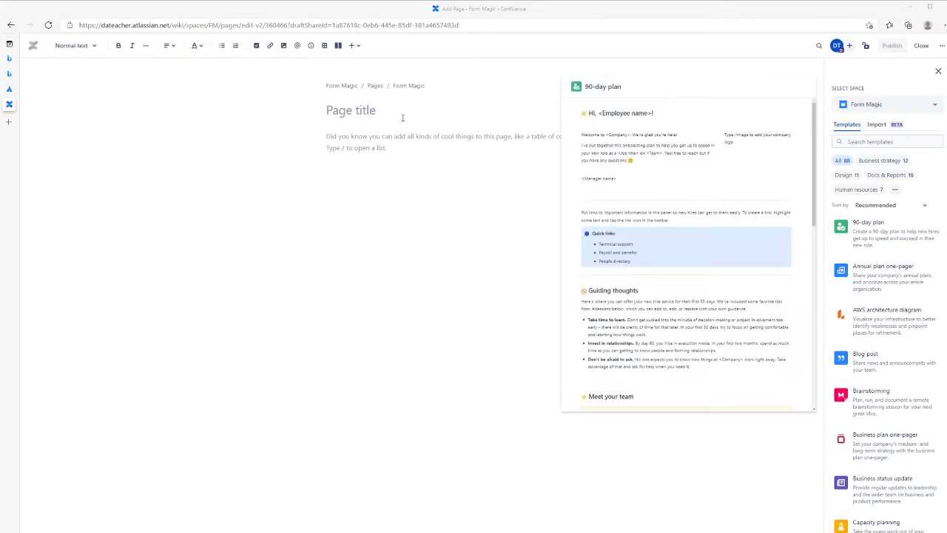
click(402, 111)
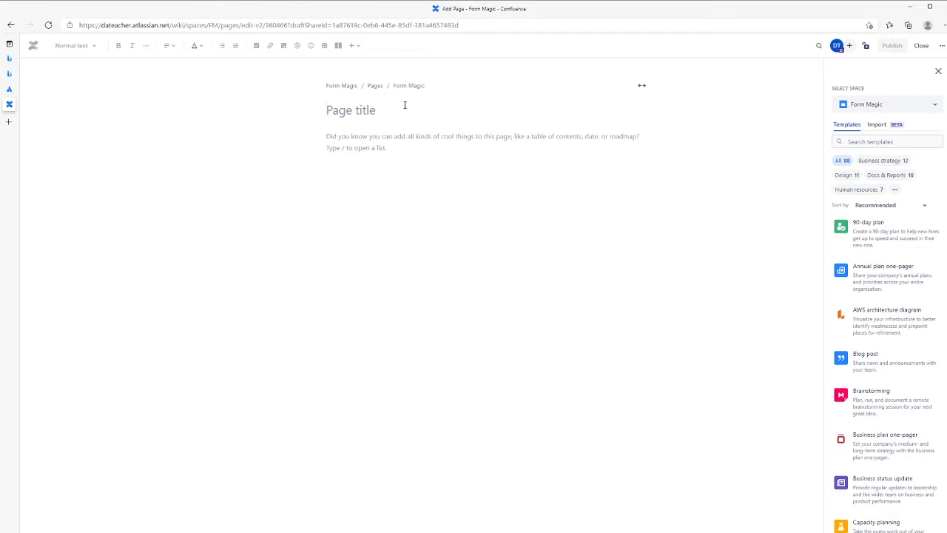
text(Form)
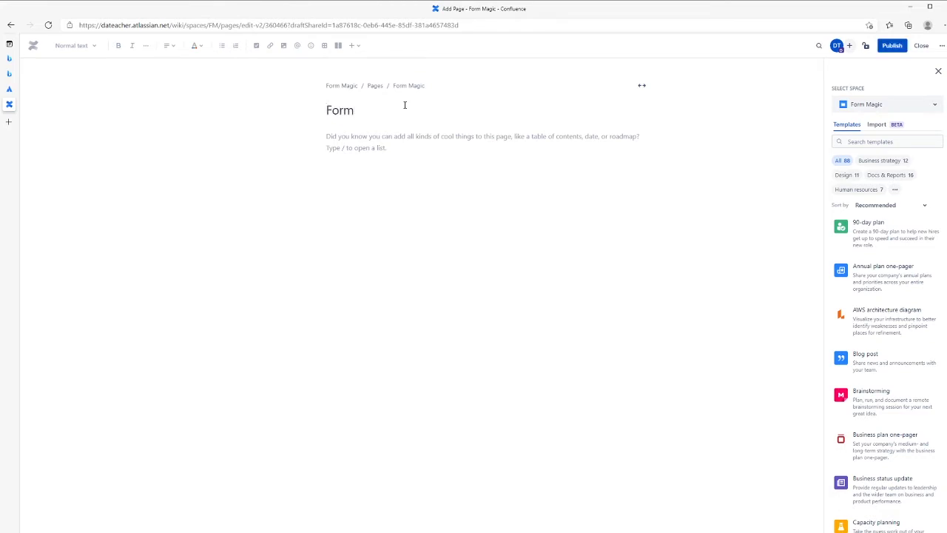
text( Create)
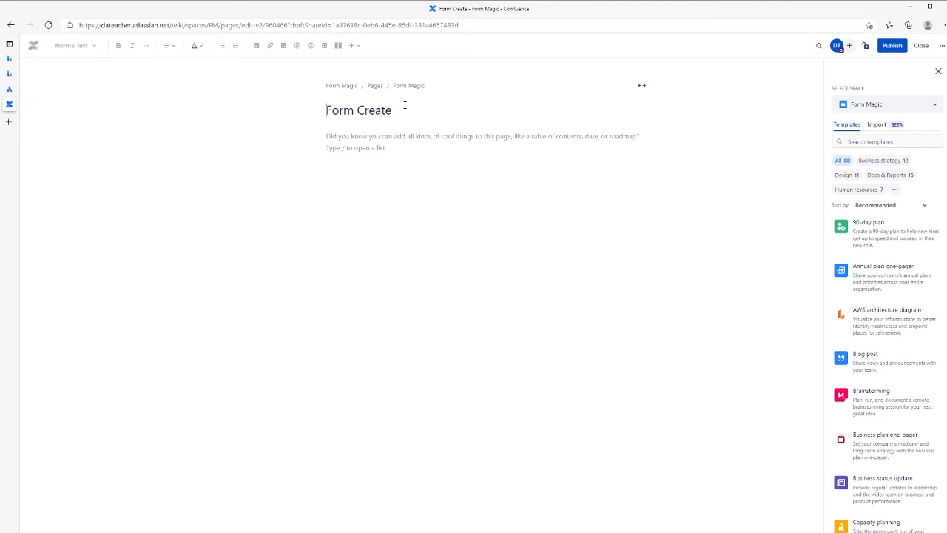
text(Dyna)
text(mic)
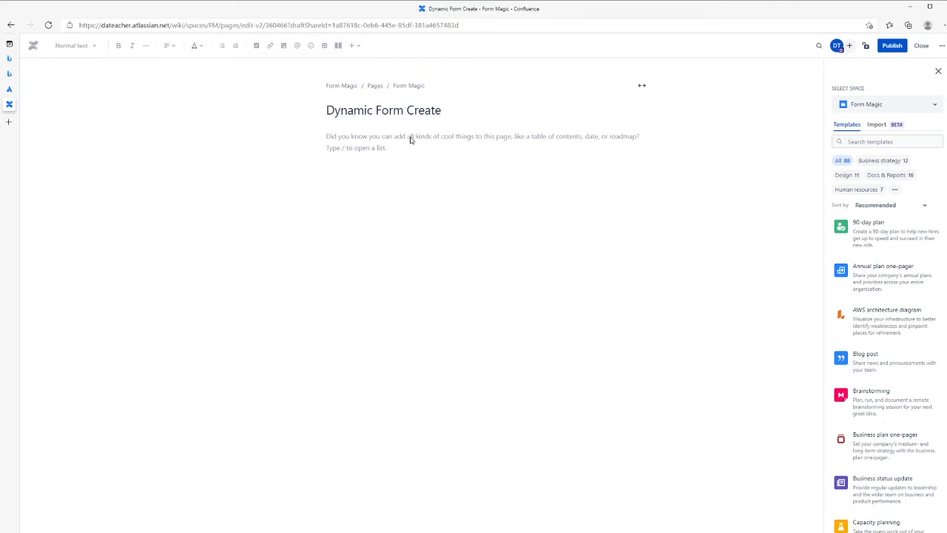
Step: Add an empty line to the page body and insert an HTML/Iframe Macro found by searching the macros for "html"
click(412, 142)
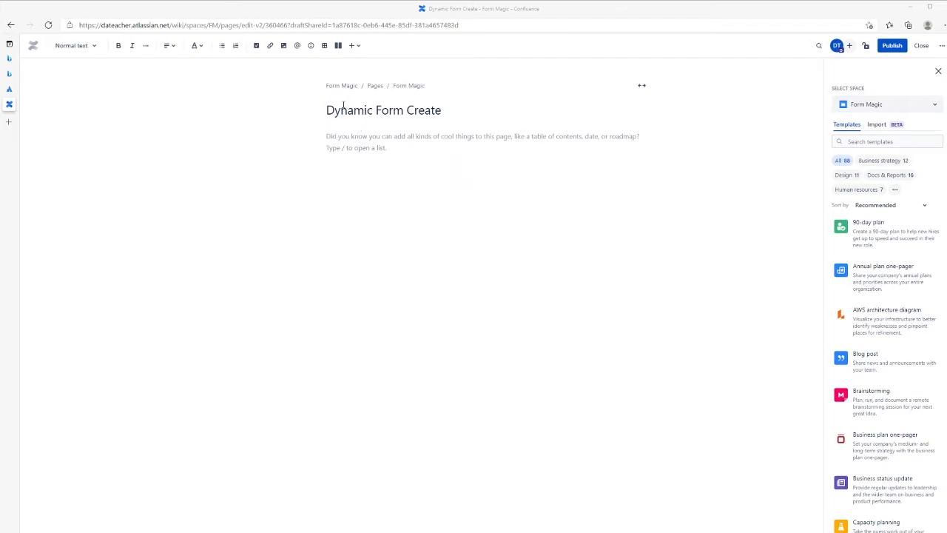
click(377, 139)
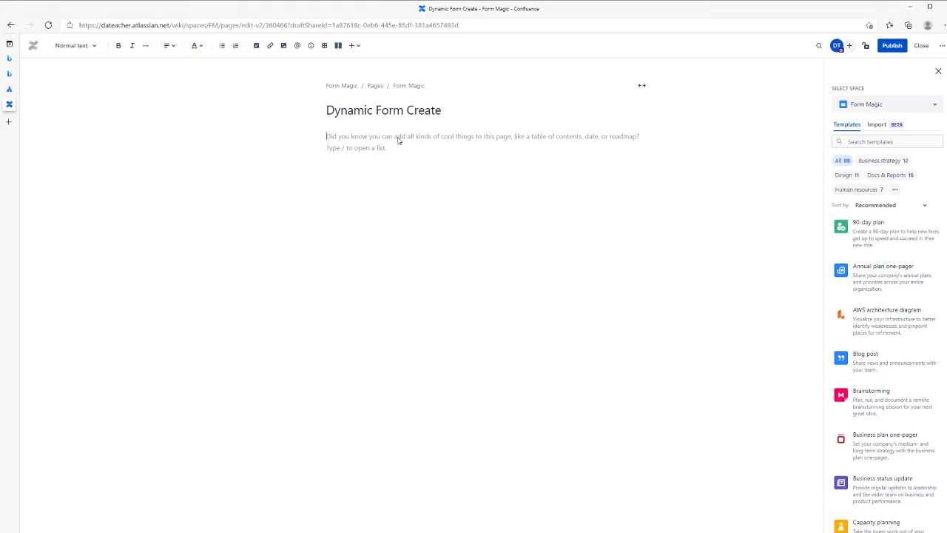
key(Return)
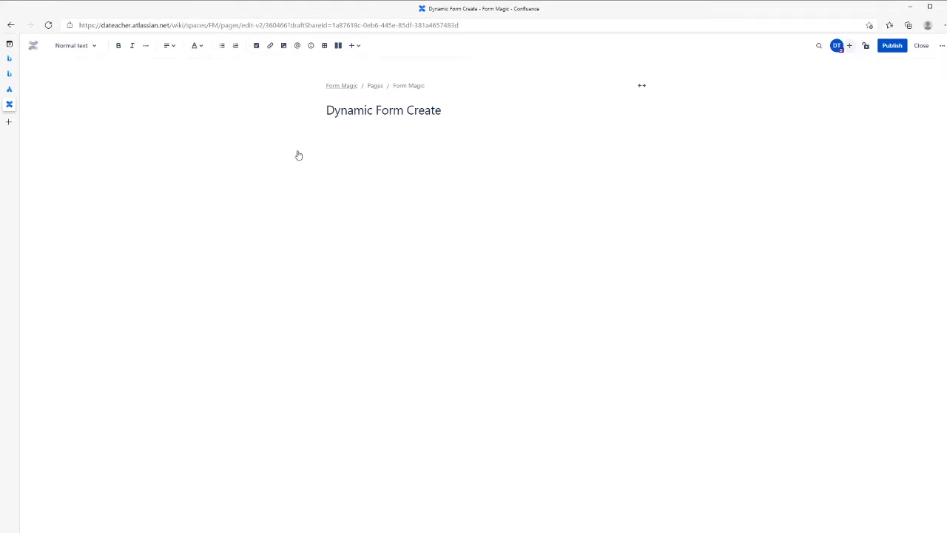
click(353, 47)
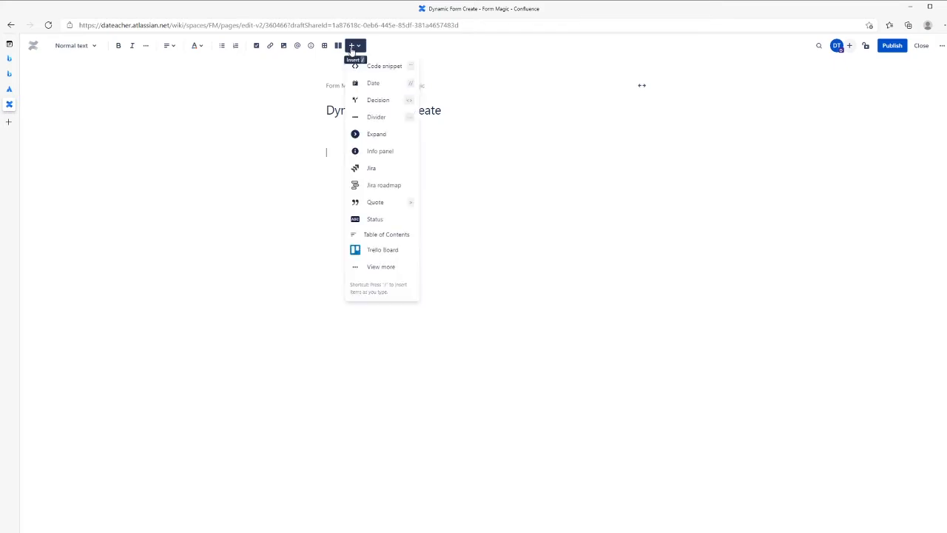
click(381, 268)
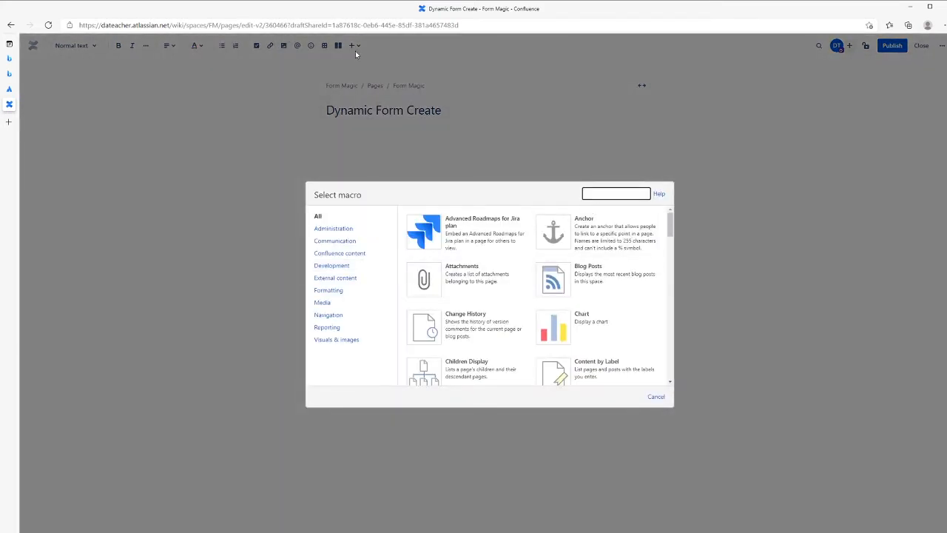
click(624, 195)
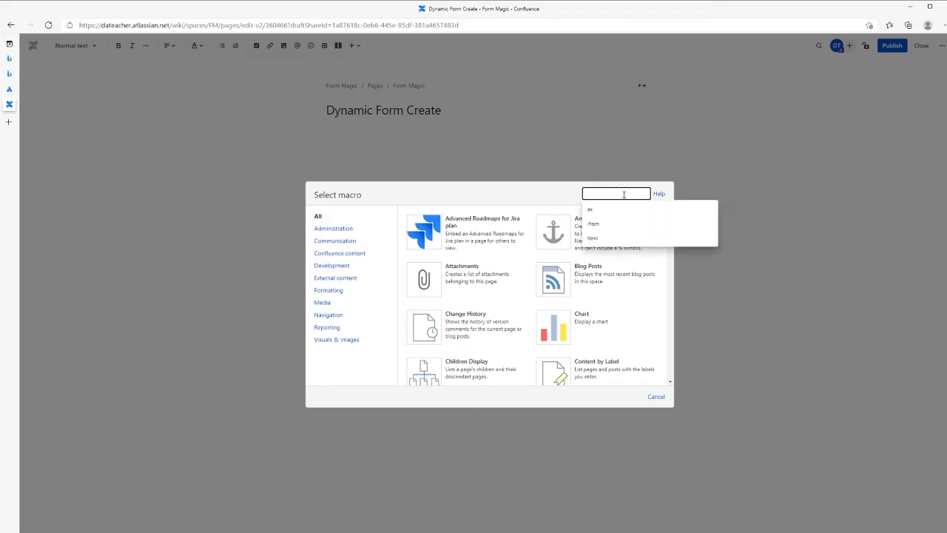
text(h)
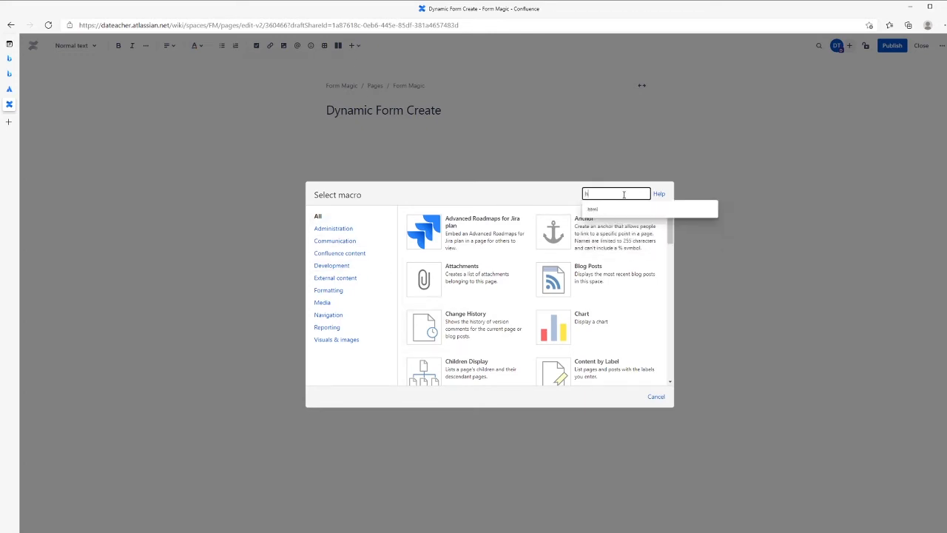
text(tml)
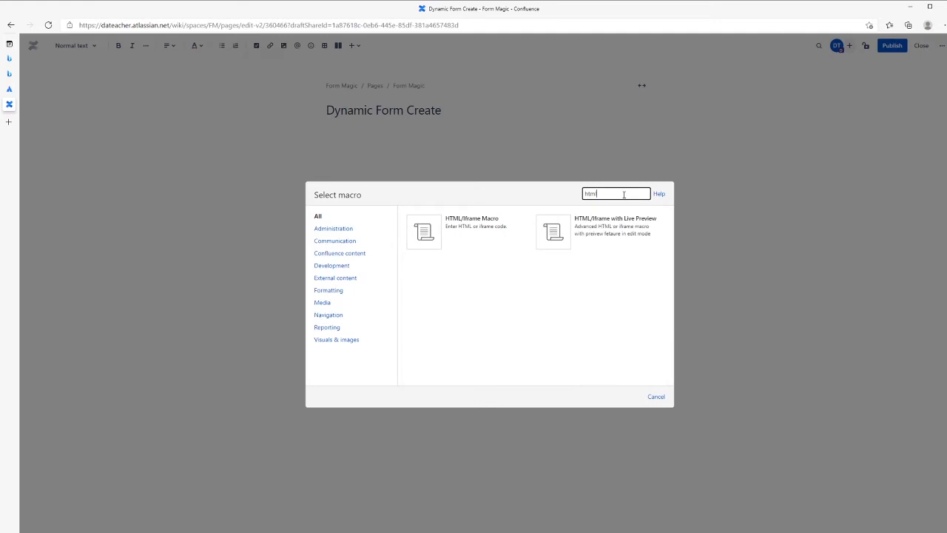
click(477, 228)
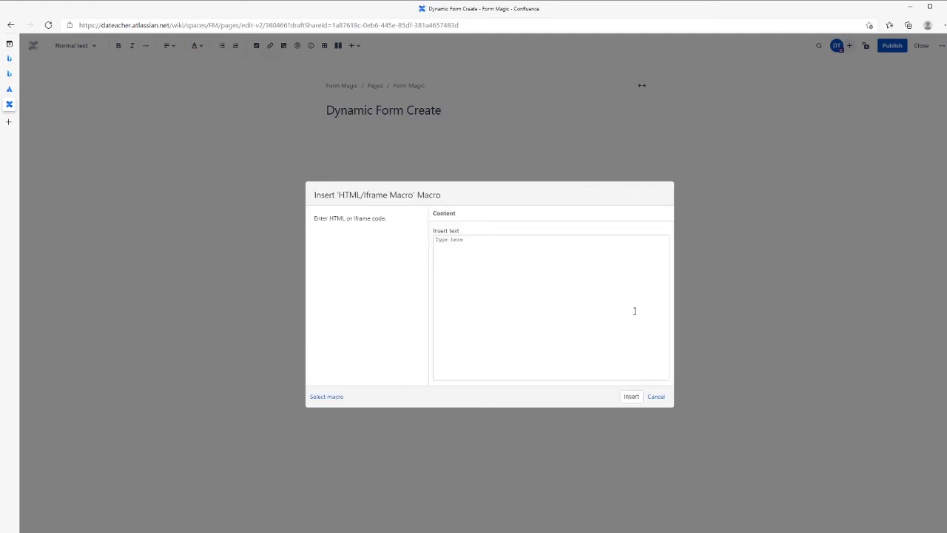
click(633, 400)
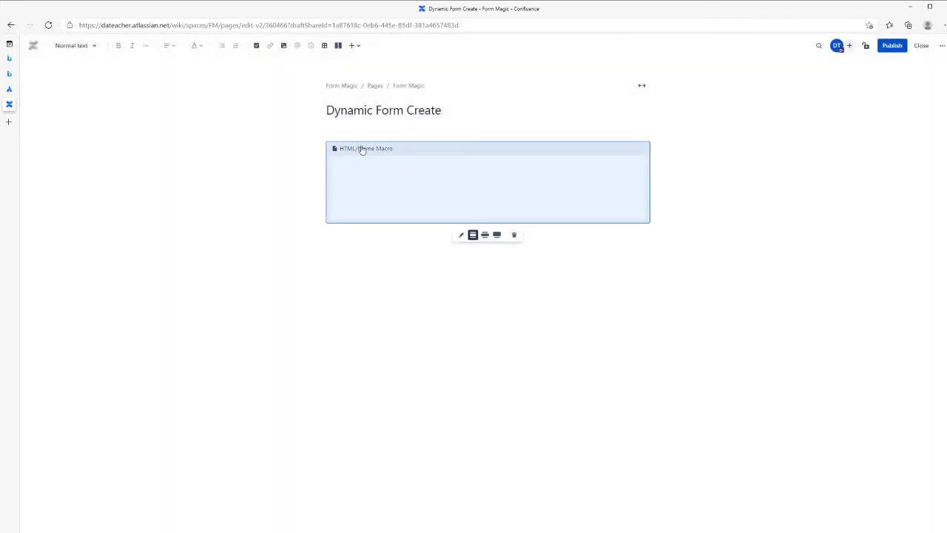
Step: Open the HTML/Iframe macro's content and paste in the incident form's HTML and JavaScript code
click(460, 234)
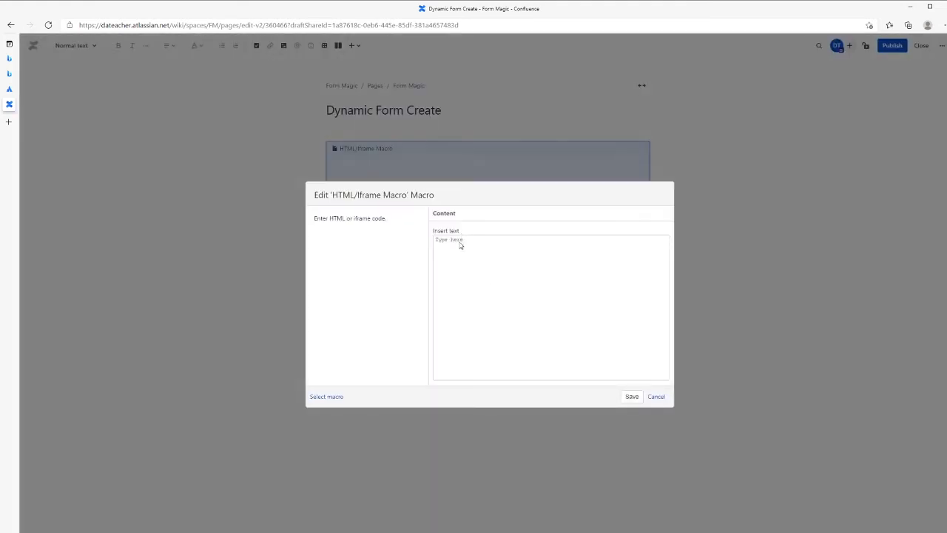
click(460, 246)
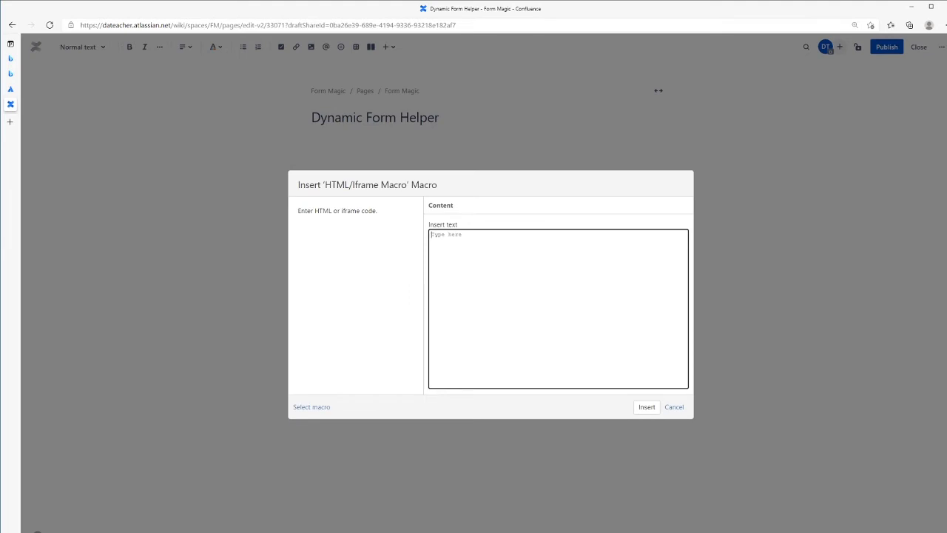
key(ctrl+v)
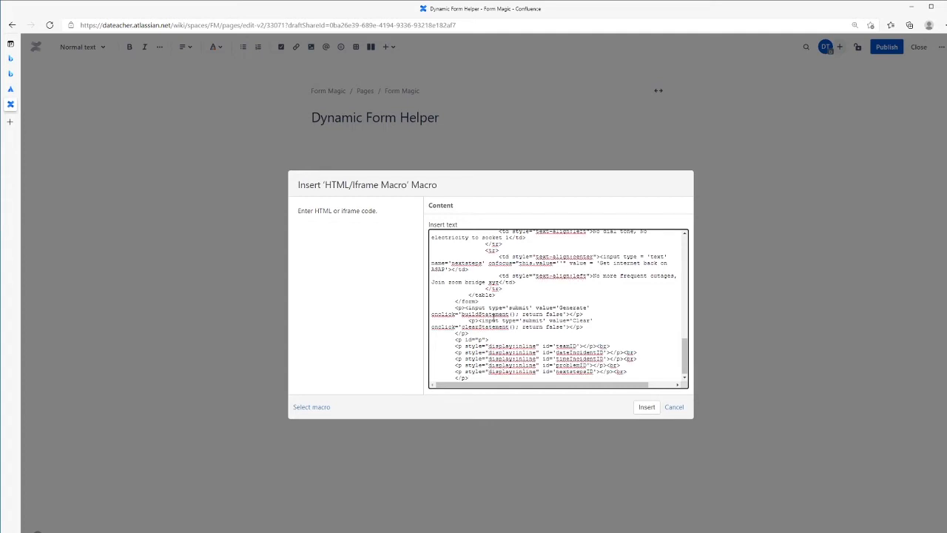
Step: Examine the pasted code, especially the buildStatement function with its variables, team name check and output lines
scroll(491, 318, up, 20)
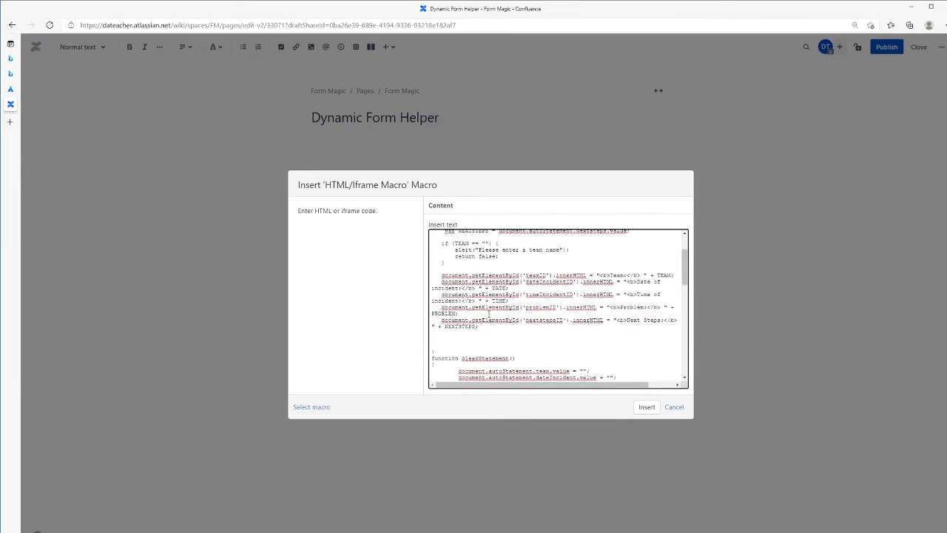
scroll(468, 260, down, 2)
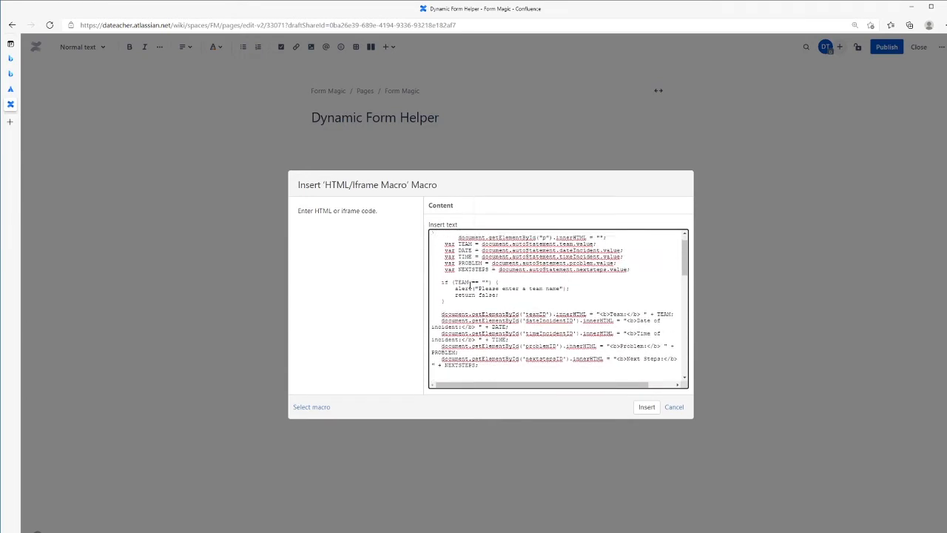
scroll(474, 290, down, 1)
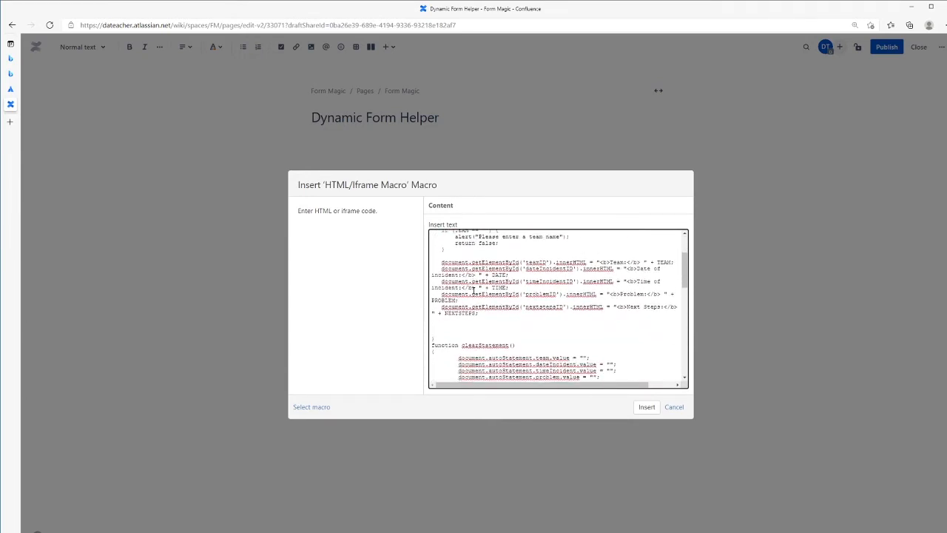
scroll(473, 290, up, 3)
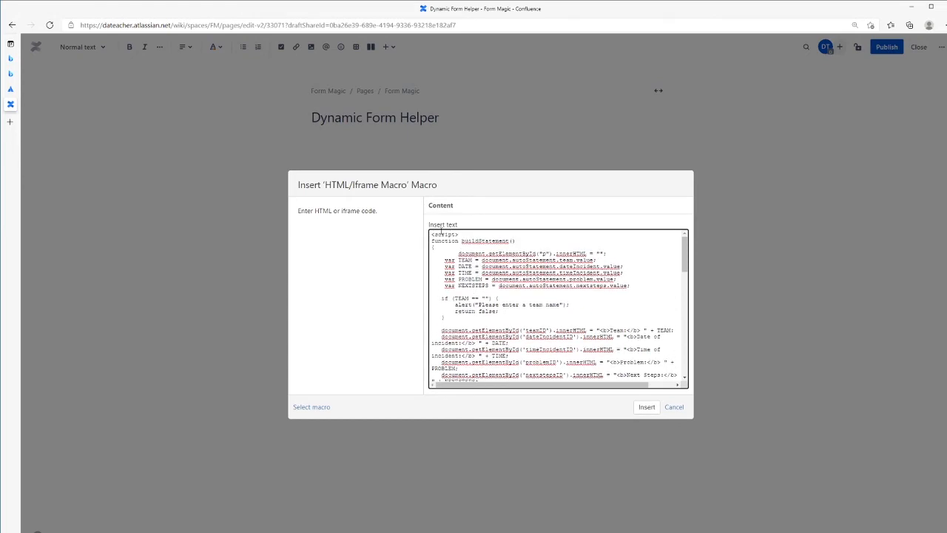
scroll(451, 262, down, 1)
scroll(454, 266, up, 1)
scroll(464, 266, down, 1)
scroll(469, 285, down, 1)
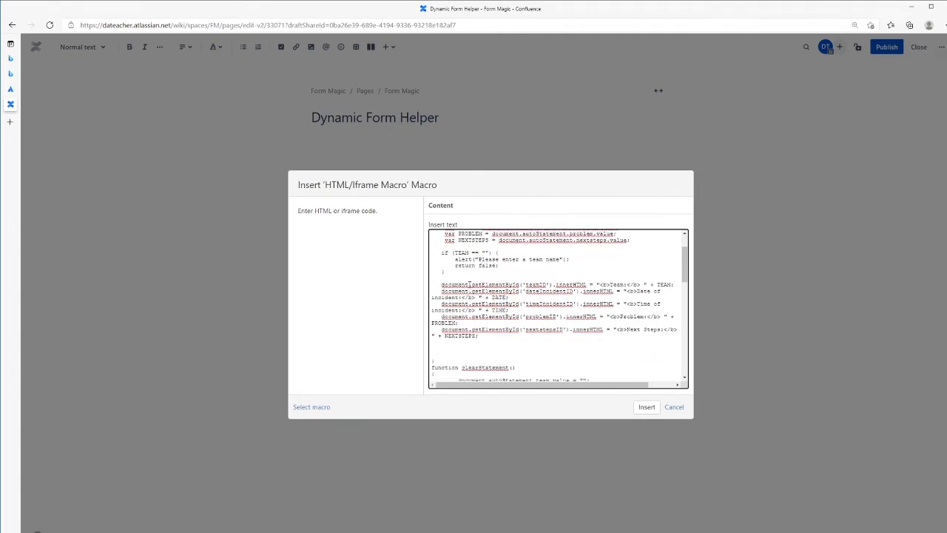
Step: Examine the empty team name check, the output lines and the clearStatement function in the macro code
drag(437, 253, 489, 276)
click(490, 279)
double_click(463, 252)
scroll(493, 264, up, 1)
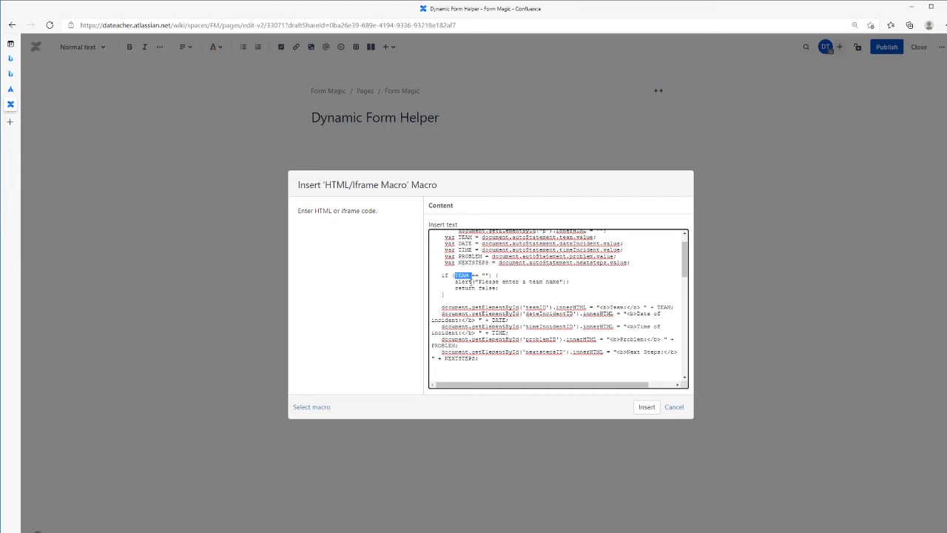
scroll(446, 296, down, 1)
scroll(446, 296, down, 3)
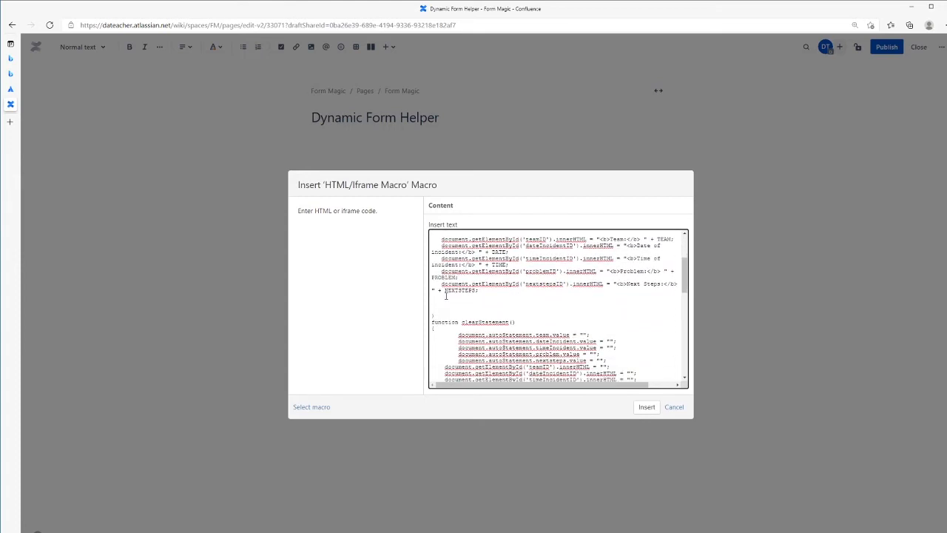
scroll(466, 252, down, 1)
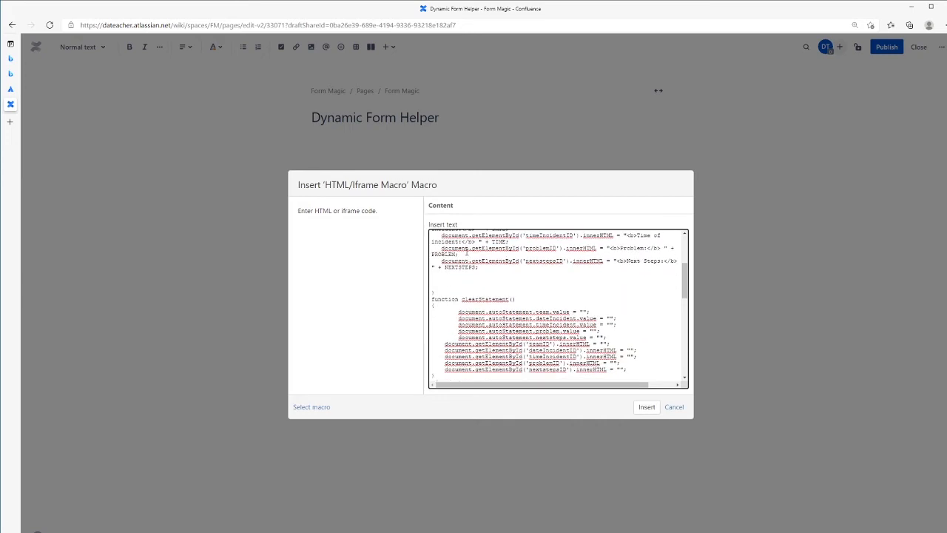
scroll(472, 270, up, 1)
scroll(486, 295, down, 2)
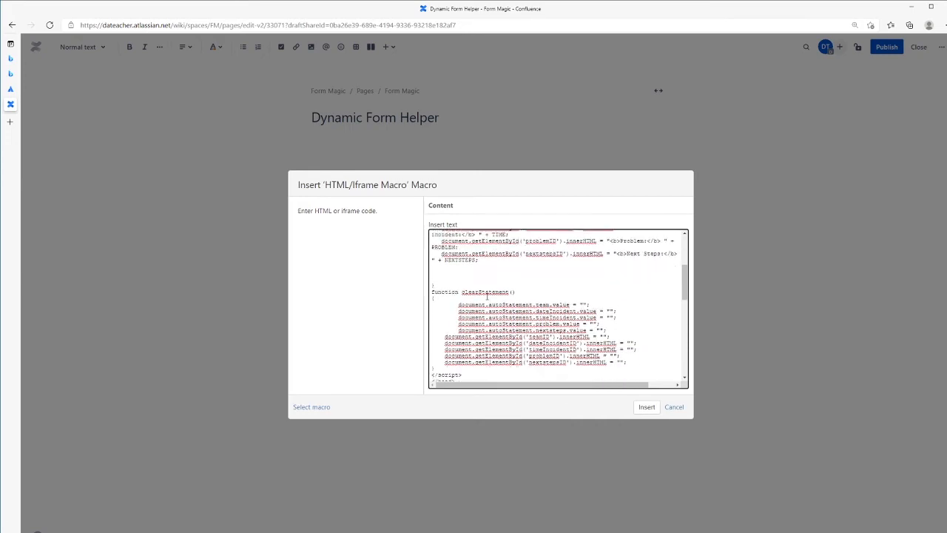
scroll(518, 278, down, 1)
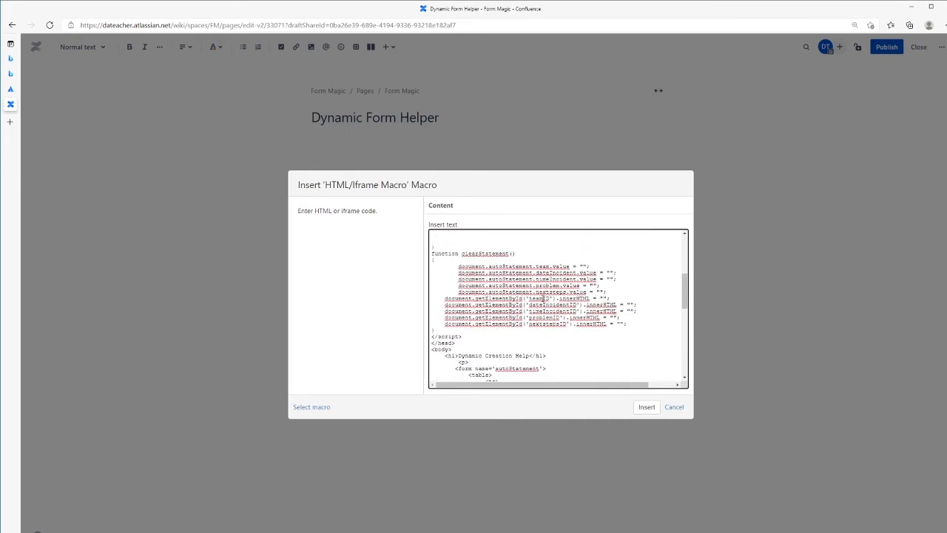
scroll(584, 304, up, 5)
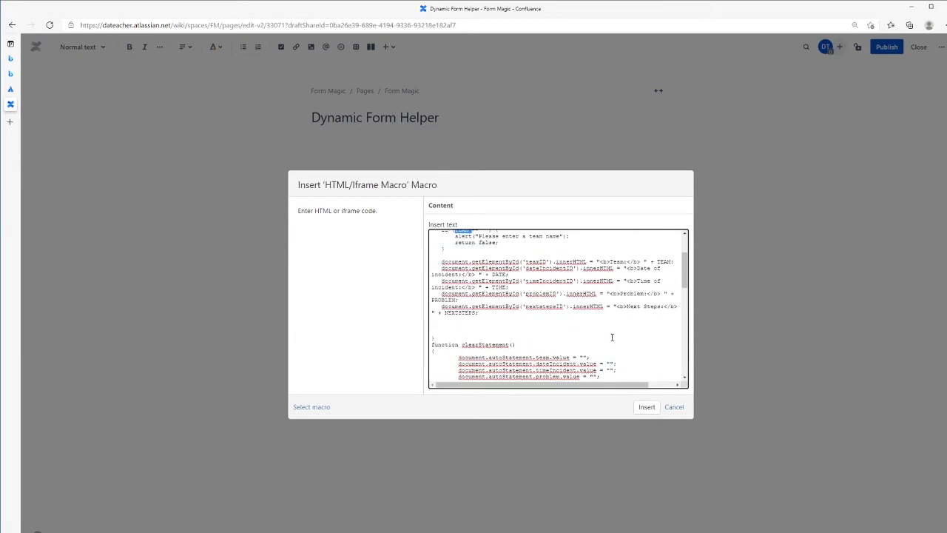
scroll(591, 340, up, 1)
scroll(566, 352, down, 1)
scroll(568, 348, down, 4)
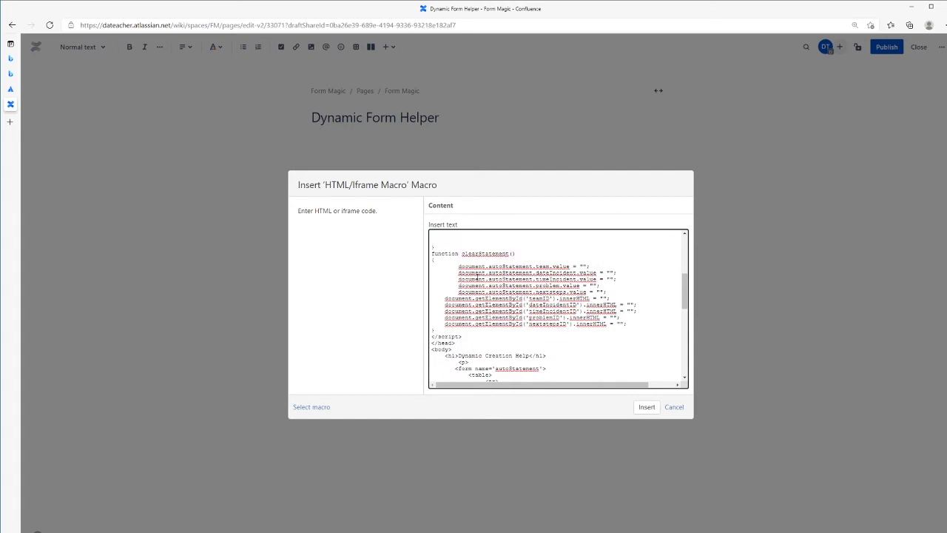
Step: Examine the HTML body of the macro code, including the form table, the Generate and Clear inputs and the output paragraphs
scroll(476, 276, down, 1)
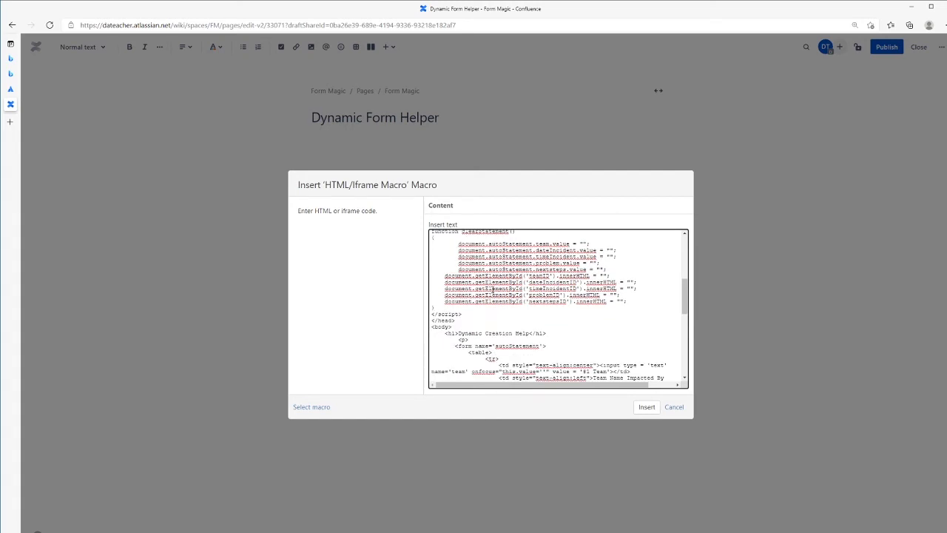
scroll(492, 289, down, 3)
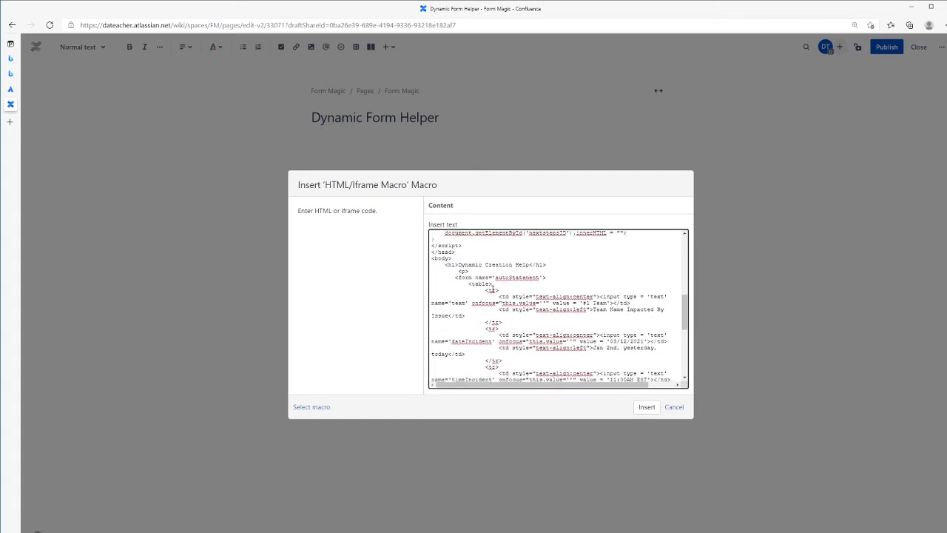
scroll(453, 263, down, 2)
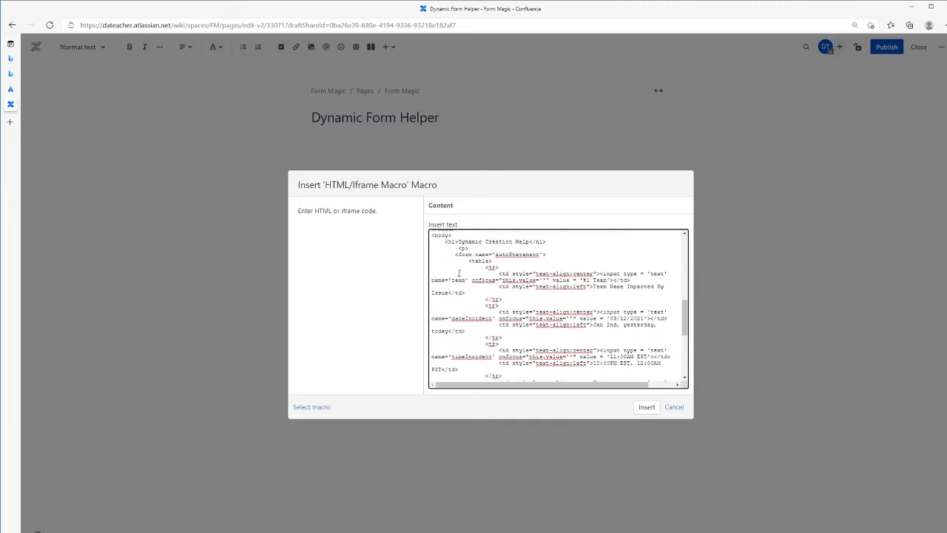
scroll(462, 274, down, 3)
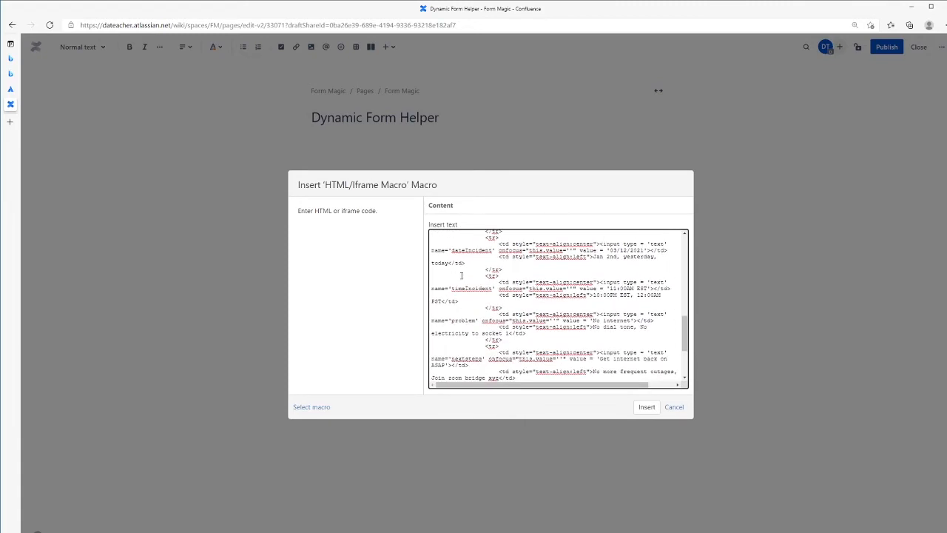
scroll(461, 275, down, 3)
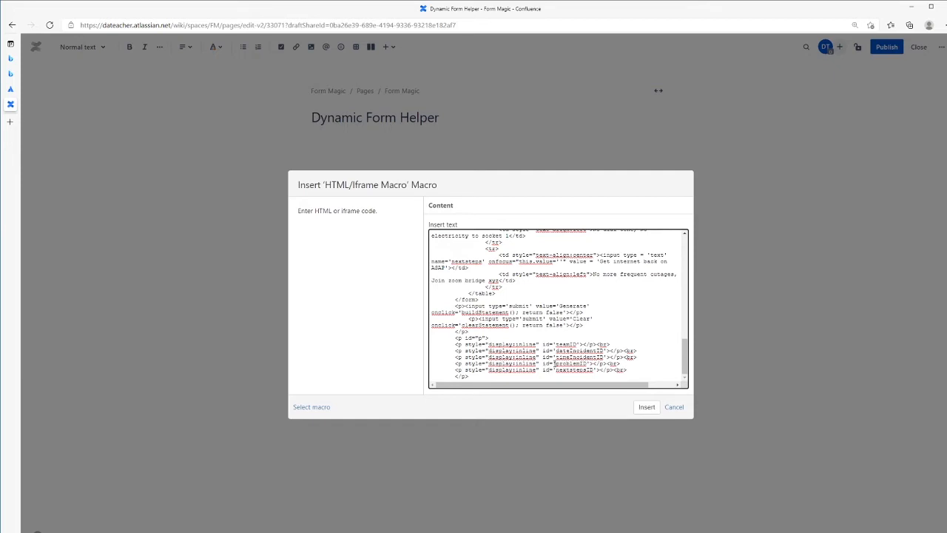
scroll(554, 348, up, 5)
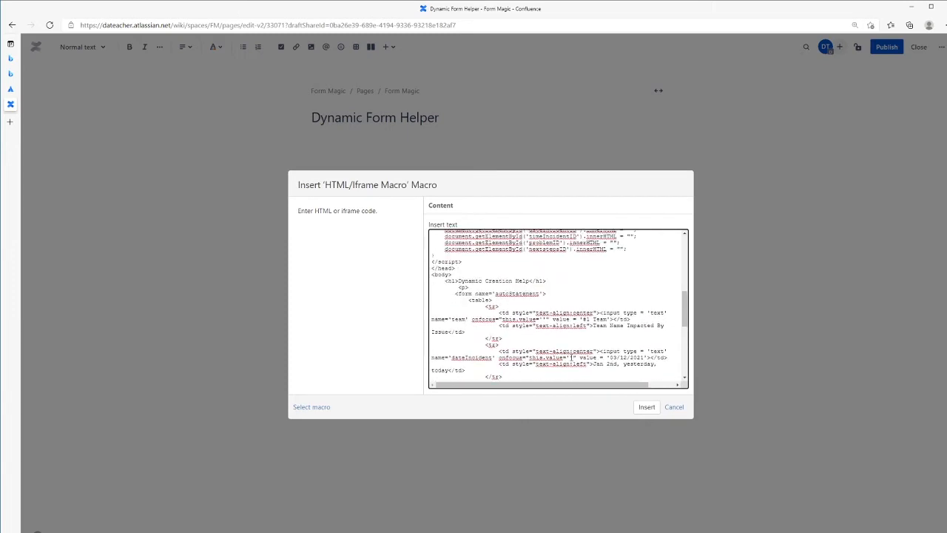
scroll(571, 358, down, 3)
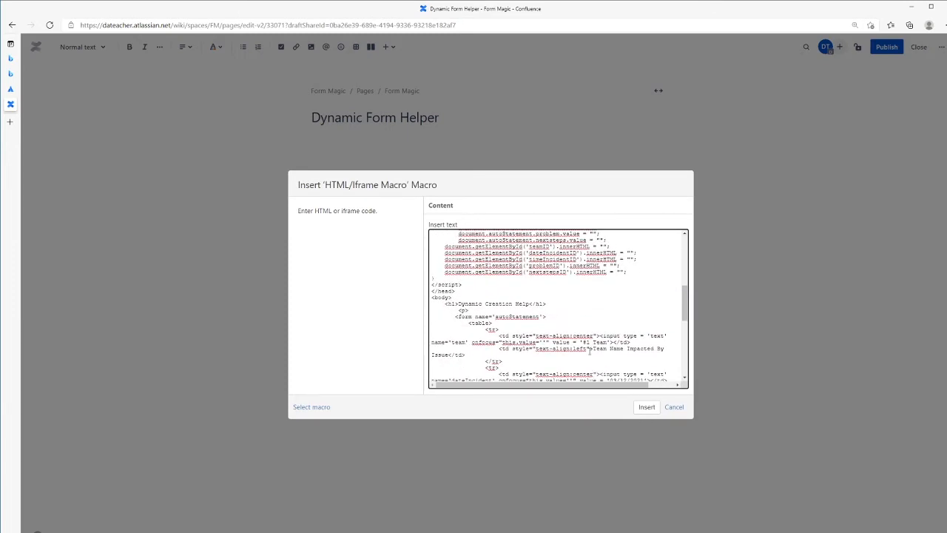
Step: Insert the HTML/Iframe macro with its code into the page and publish the page
click(643, 406)
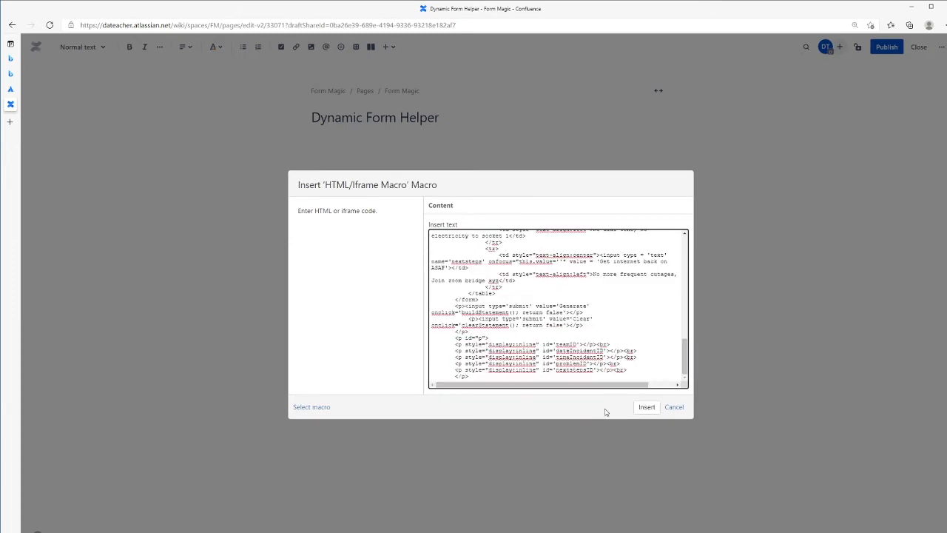
click(647, 408)
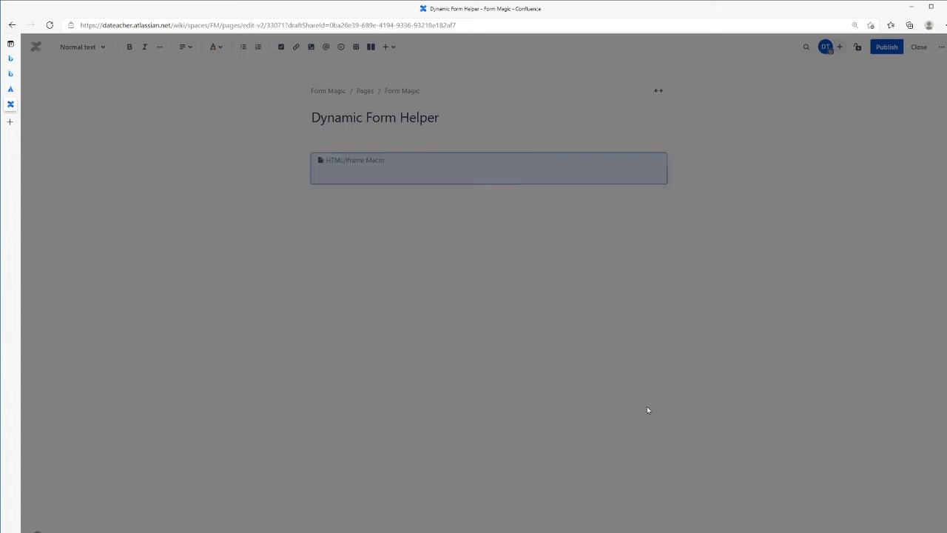
click(885, 47)
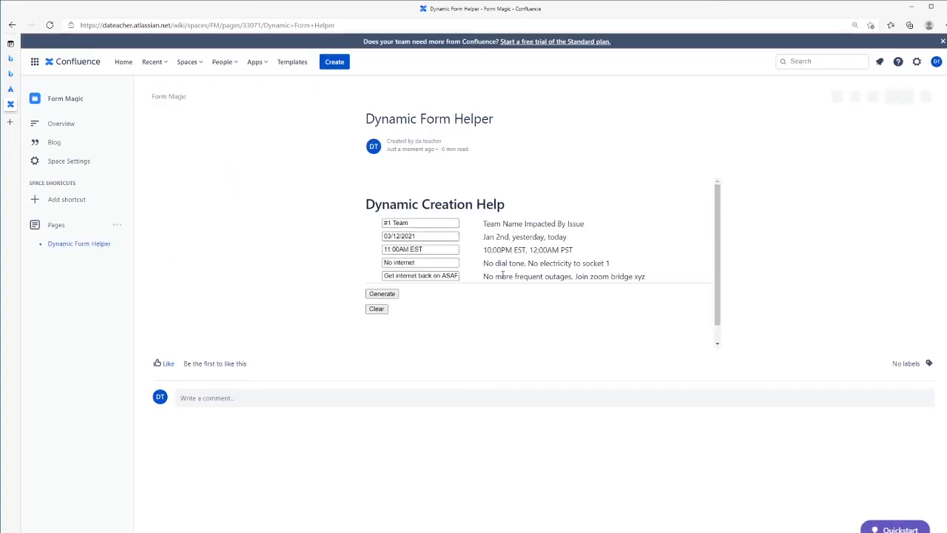
Step: Enter "#1 Team" as the team name, generate the incident statement with the default values and review its lines
click(399, 222)
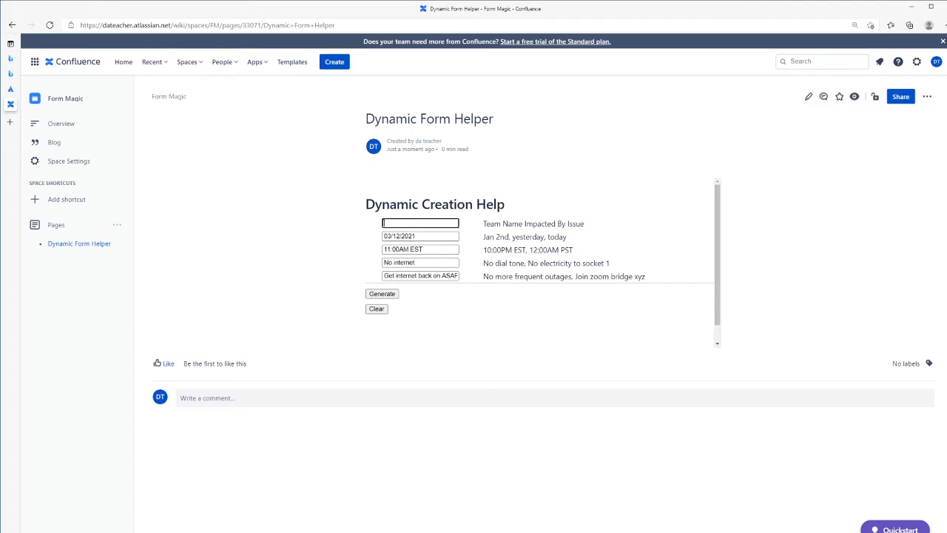
click(397, 226)
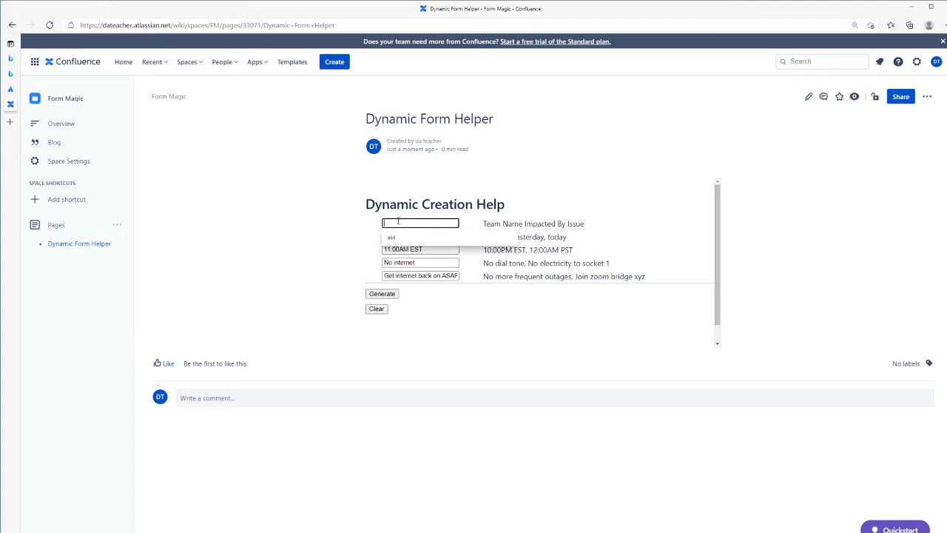
text(#1 Team)
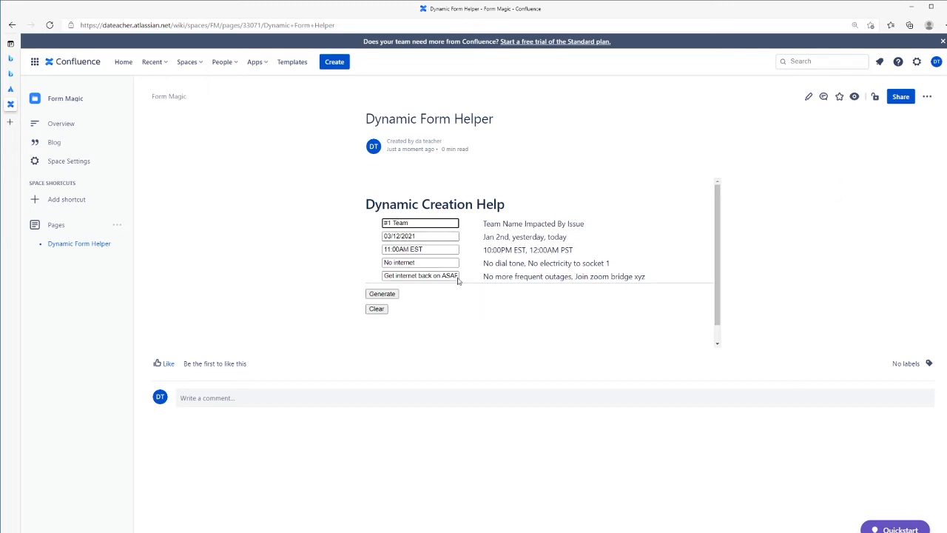
click(381, 293)
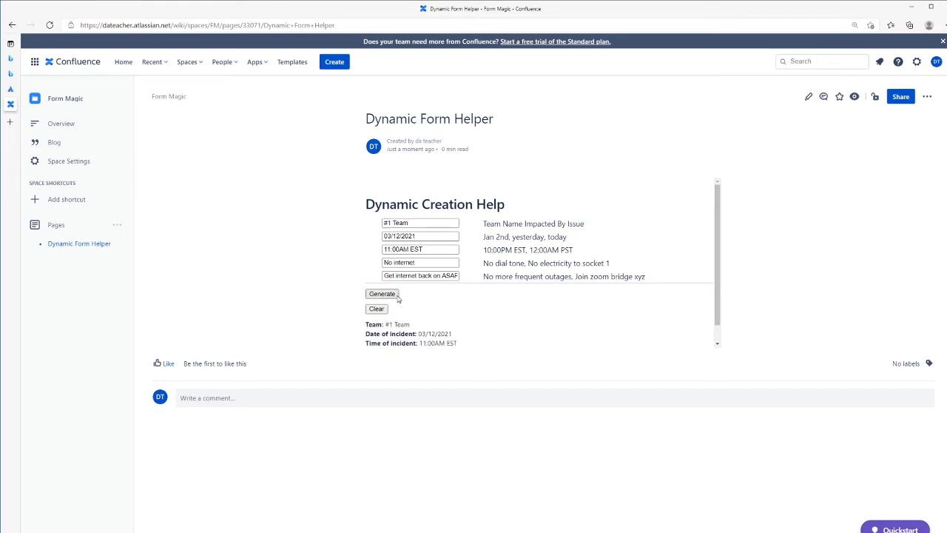
scroll(526, 326, down, 1)
drag(486, 344, 416, 325)
click(418, 326)
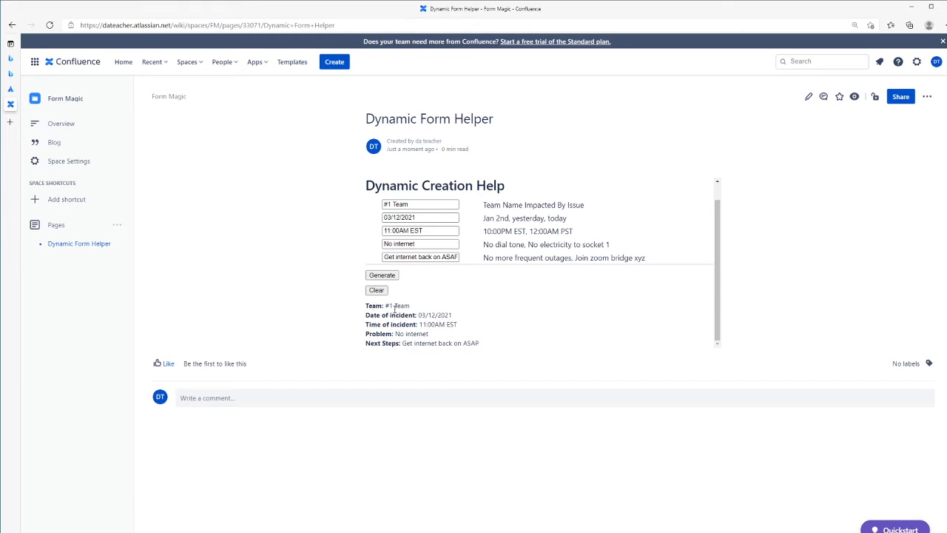
drag(384, 305, 411, 306)
Step: Clear the form and test generating a statement without a team name, dismissing the alert
click(377, 290)
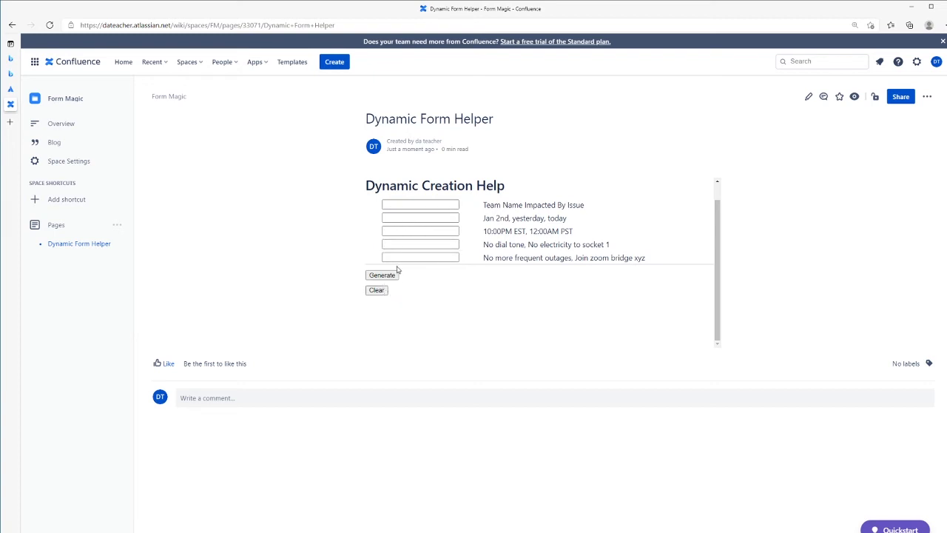
click(395, 278)
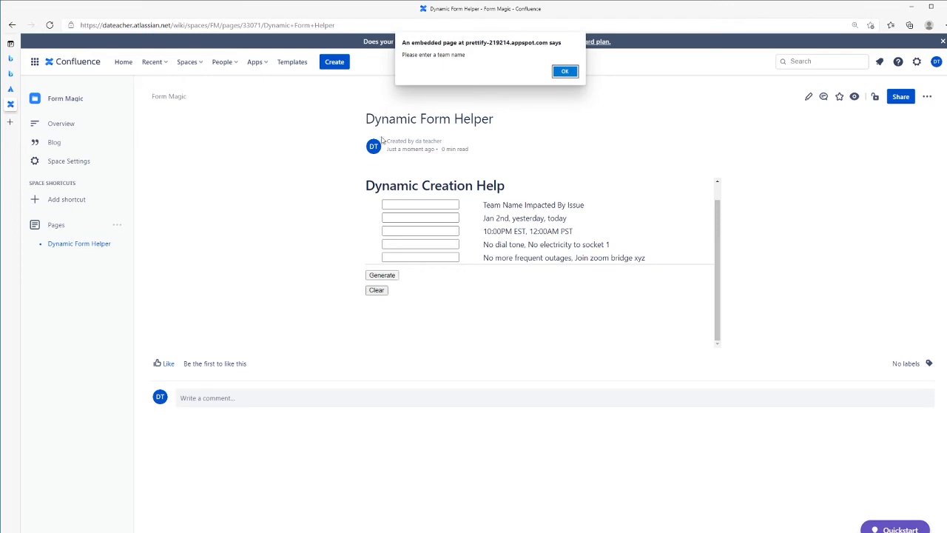
click(565, 72)
Step: Fill in the form with team name "Test Team", incident date "tomorrow" and incident time "11AM"
click(441, 205)
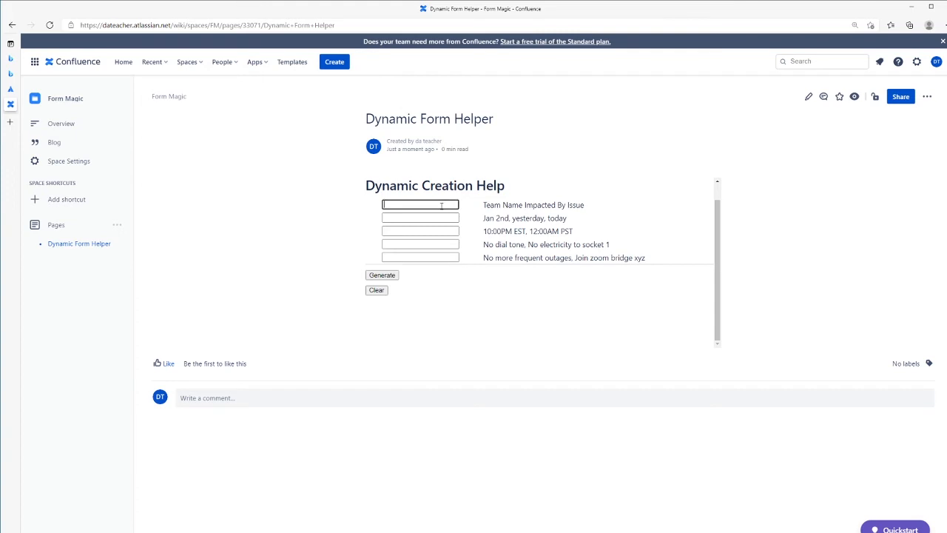
text(Test Team)
key(Tab)
text(t)
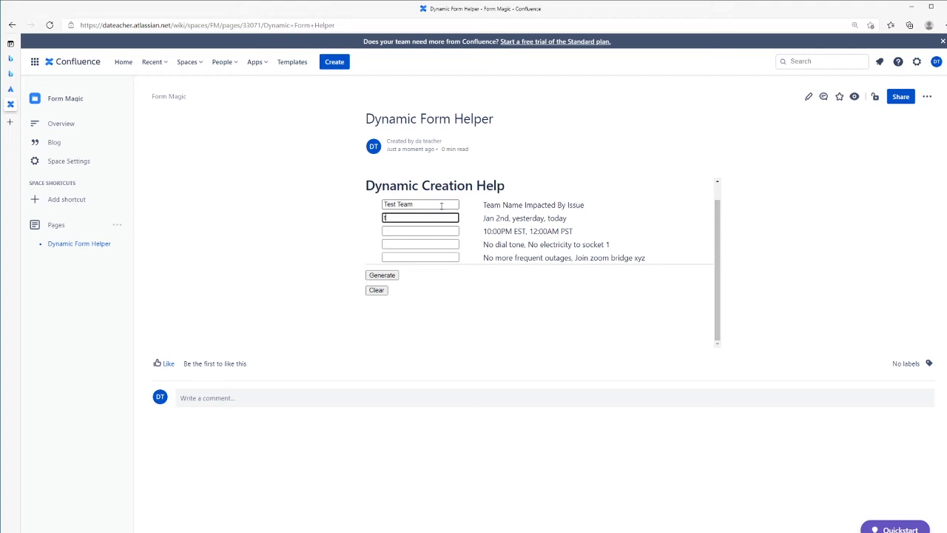
text(omorrow)
key(Tab)
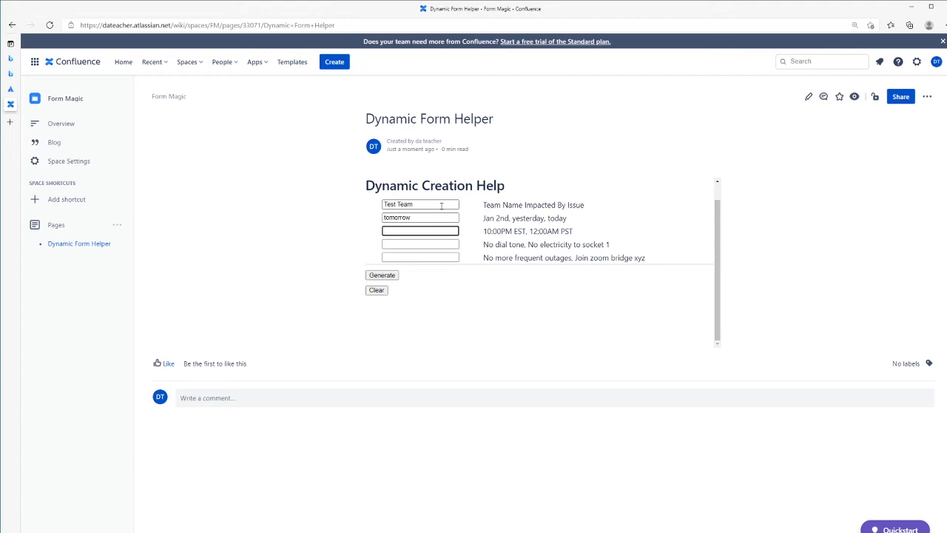
text(11AM)
key(Tab)
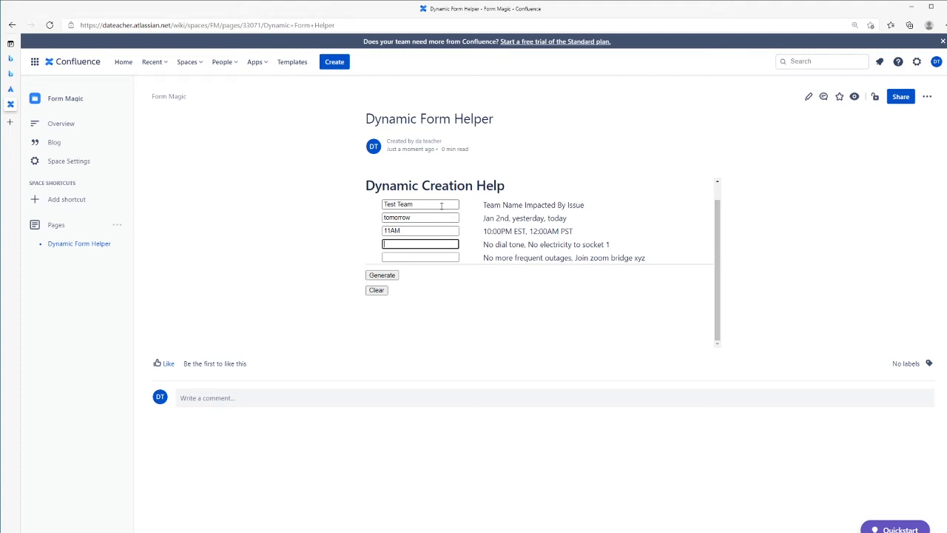
Step: Enter "sun is too bright" as the problem and "moonlight only" as the next steps, and generate the statement
text(un is too )
text(bi)
text(right)
key(Tab)
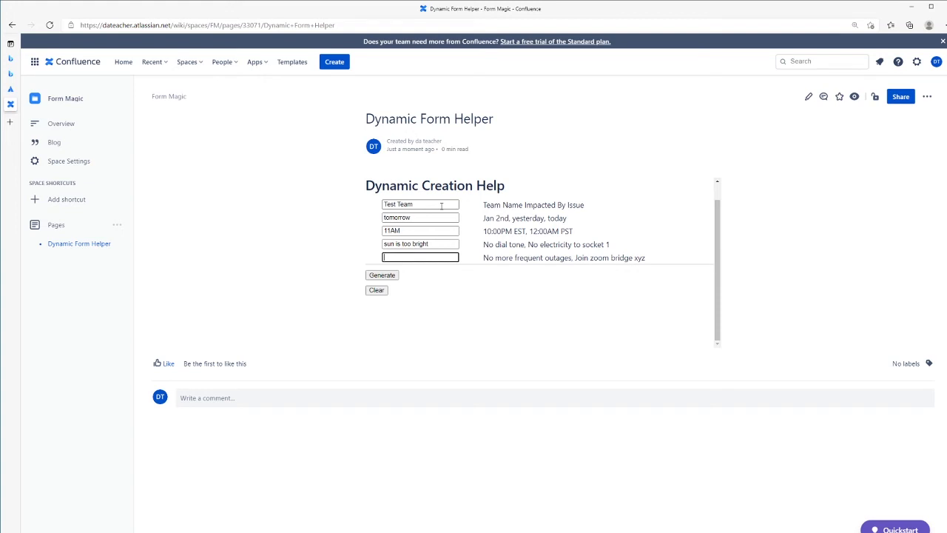
text(moon light only)
click(402, 257)
key(BackSpace)
click(432, 277)
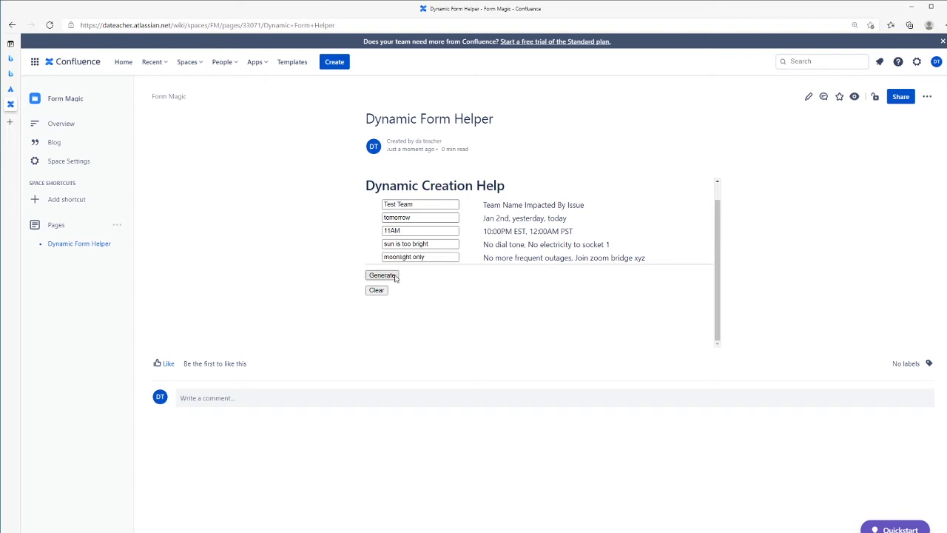
click(382, 275)
scroll(540, 281, down, 1)
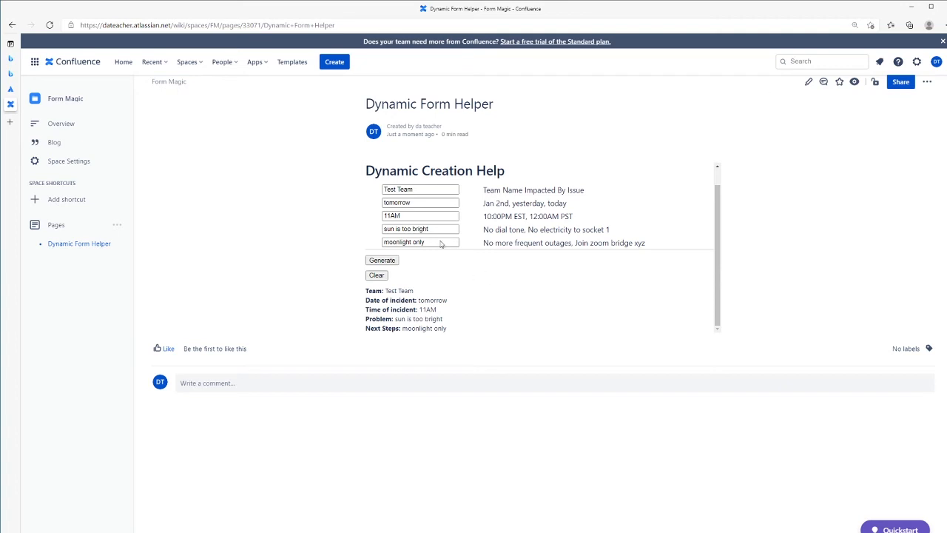
Step: Examine the example hints beside the team name and incident date fields
drag(484, 190, 592, 206)
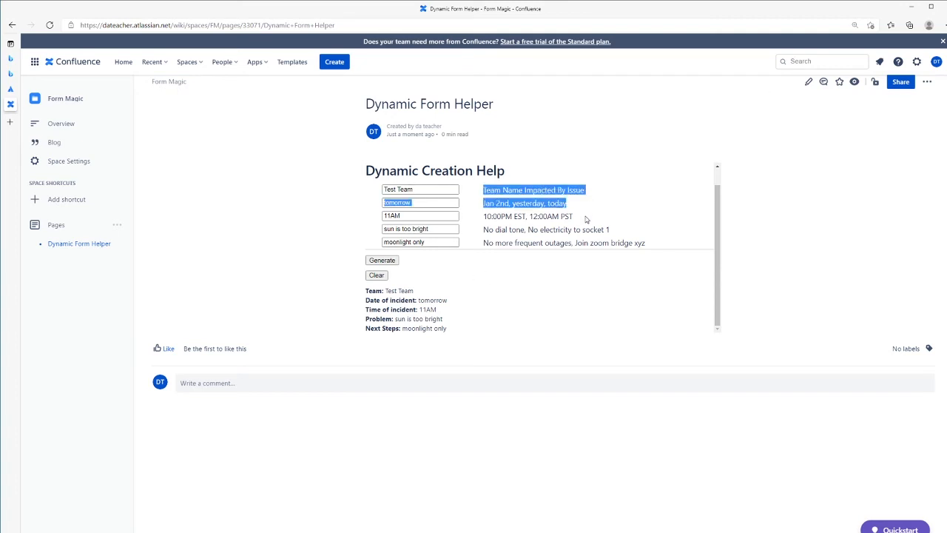
click(587, 219)
drag(486, 190, 581, 193)
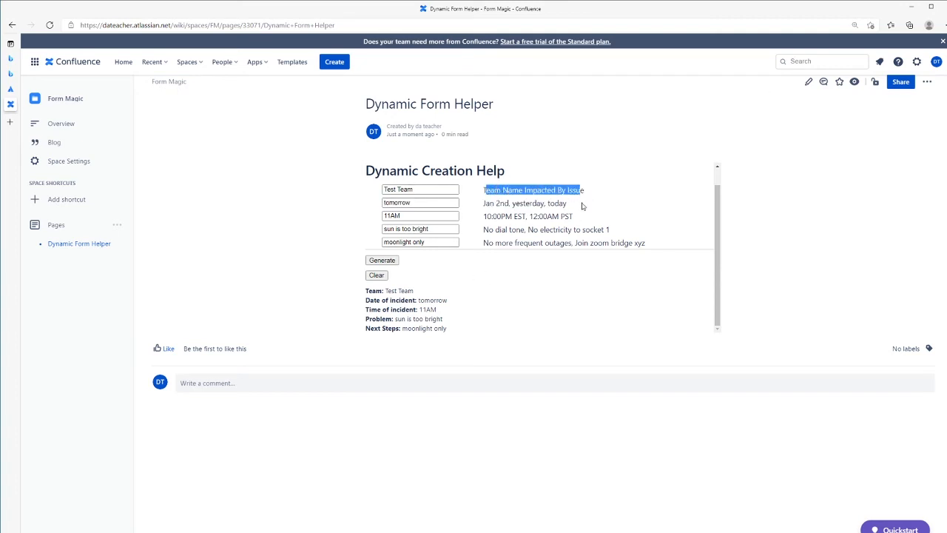
click(580, 197)
drag(483, 191, 583, 192)
click(504, 189)
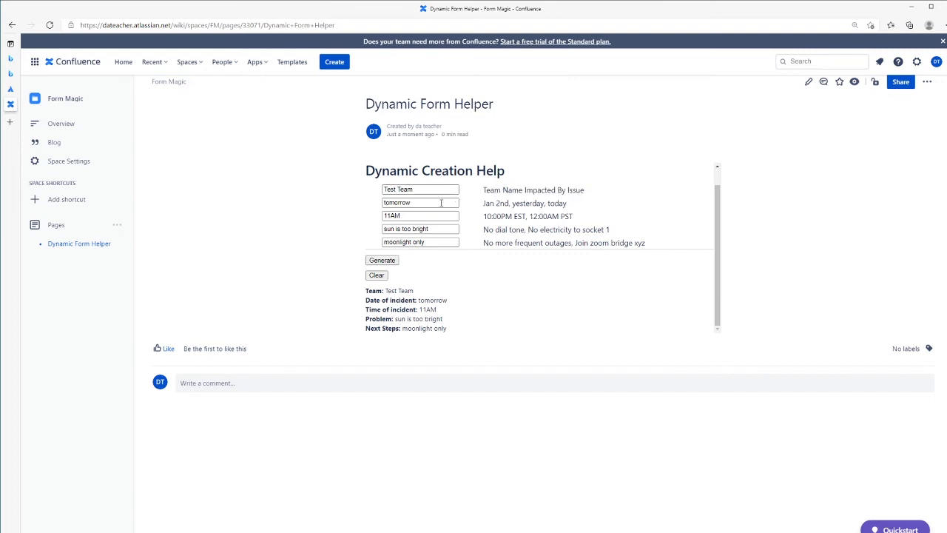
drag(489, 204, 555, 204)
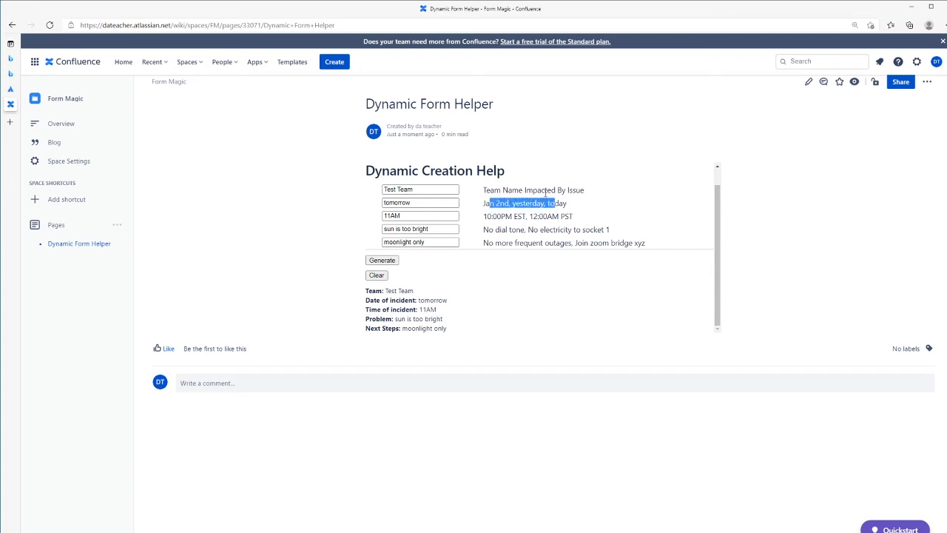
Step: Edit the page's HTML/Iframe macro, copying the team row's hint text and replacing it with "Great Team, Sour Team"
click(809, 86)
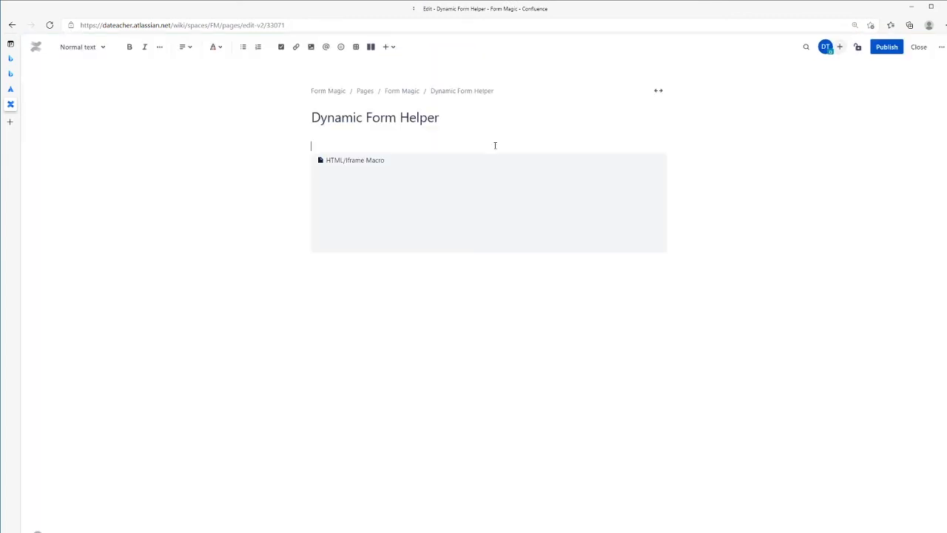
click(465, 188)
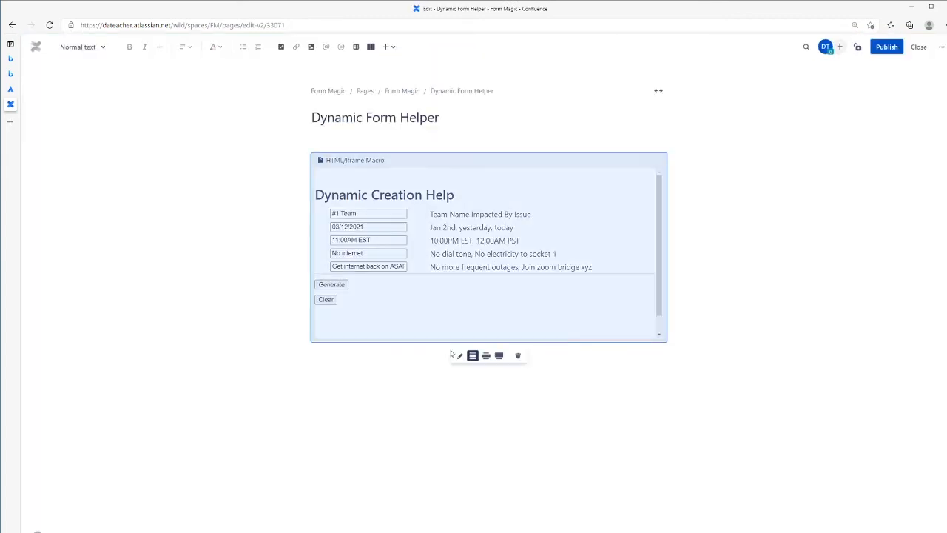
click(457, 355)
drag(583, 316, 452, 323)
key(ctrl+c)
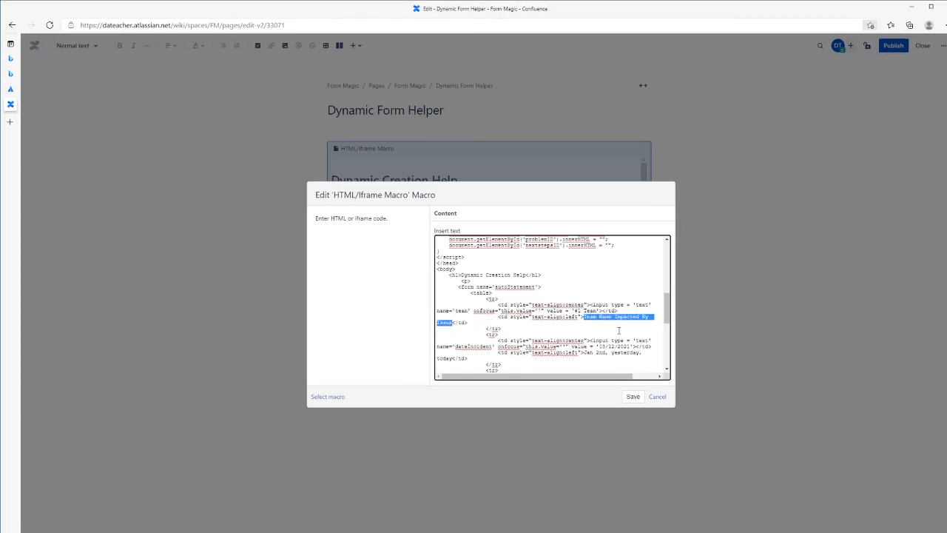
key(BackSpace)
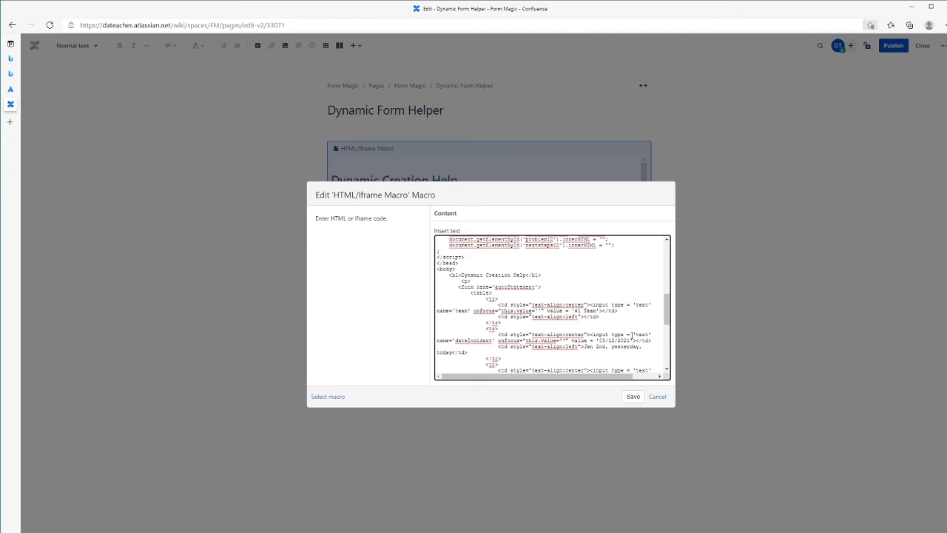
text(Great Team, Sour Team)
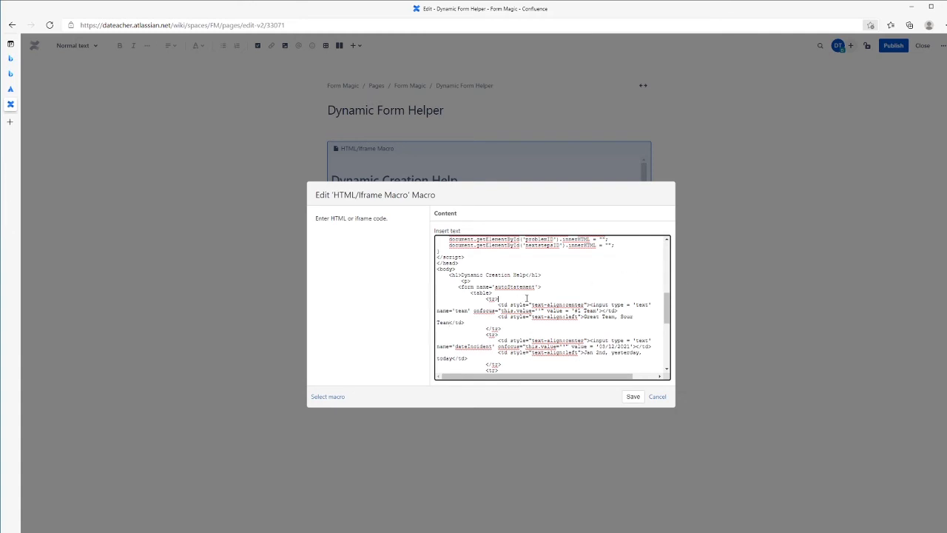
Step: Insert a table cell with the copied text "Team Name Impacted By Issue" before the team input, then save the macro and publish the page
scroll(526, 298, down, 2)
scroll(527, 299, up, 2)
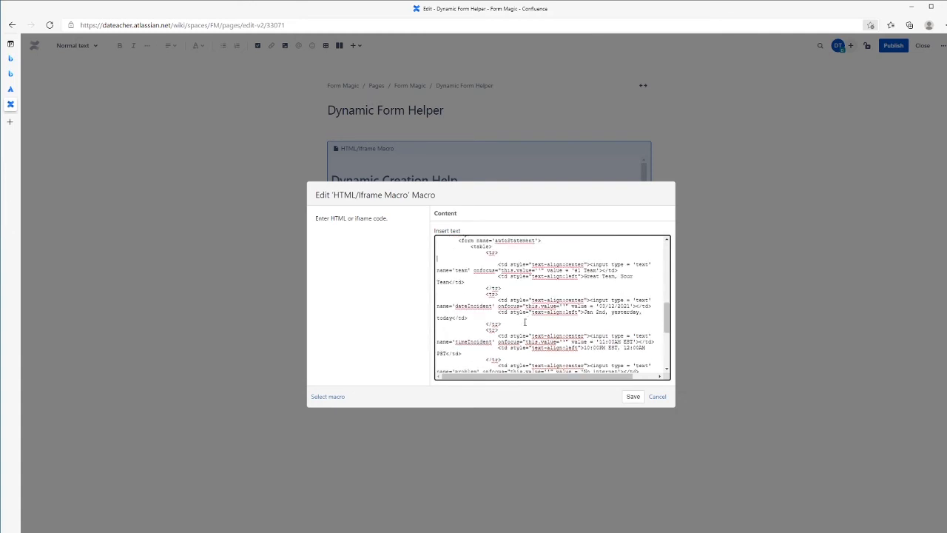
key(Tab)
key(Tab)
click(520, 277)
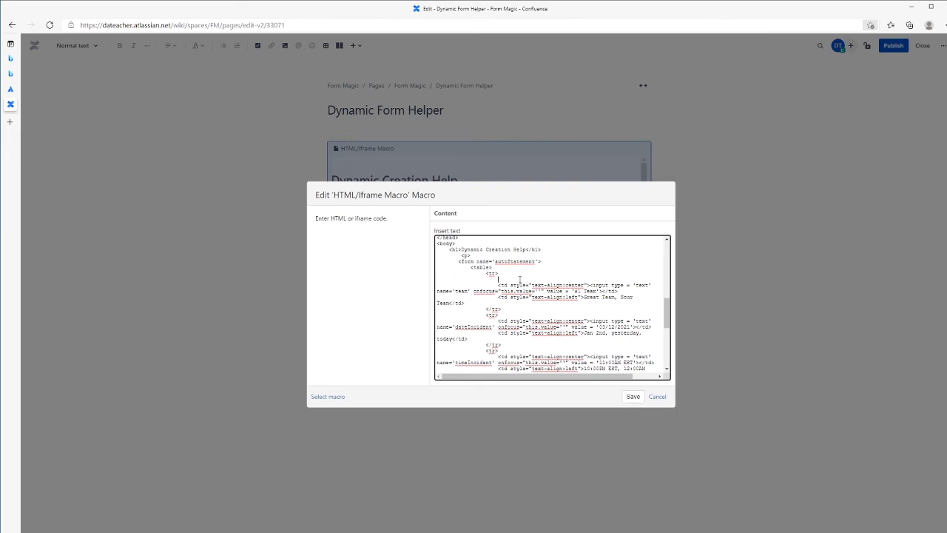
text(<td> </td)
key(BackSpace)
key(ctrl+v)
drag(580, 296, 596, 296)
click(632, 396)
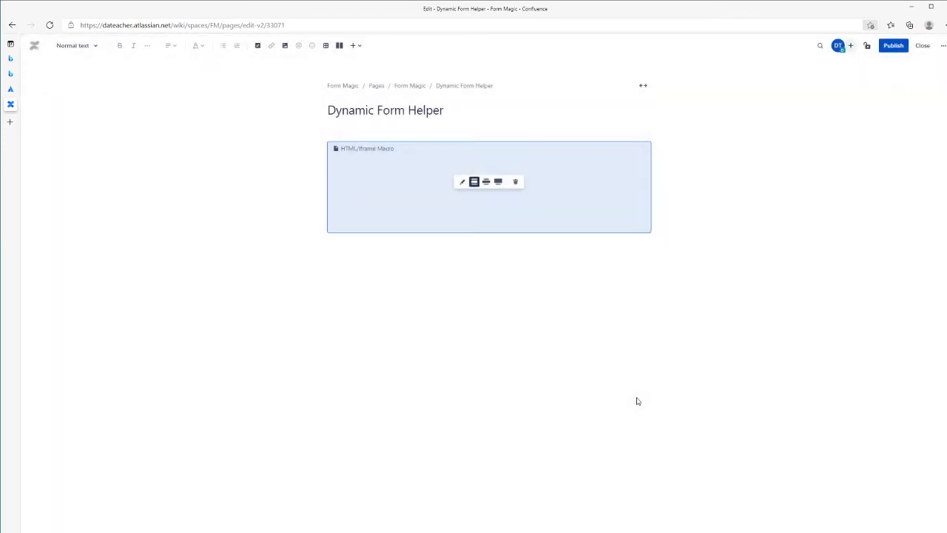
click(893, 45)
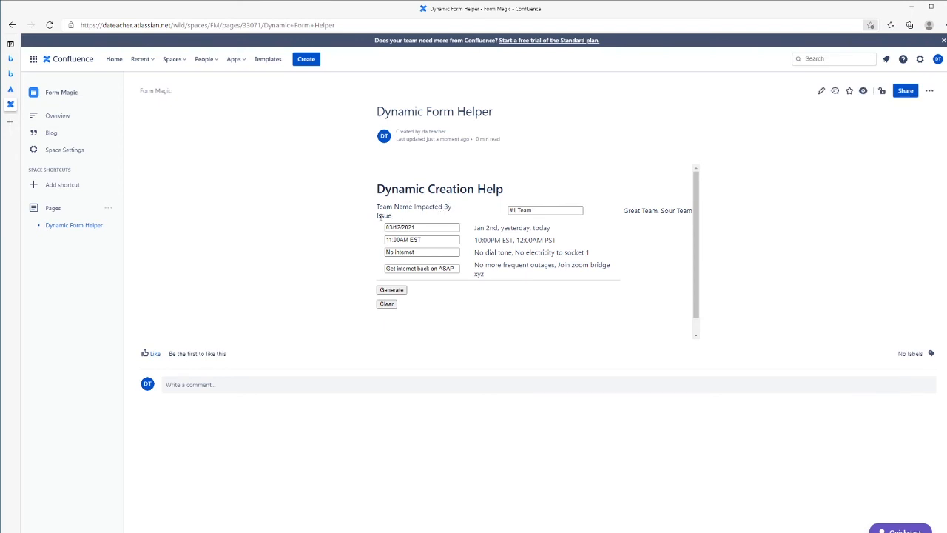
Step: Empty the team name field and test generating a statement without it, dismissing the alert
click(530, 211)
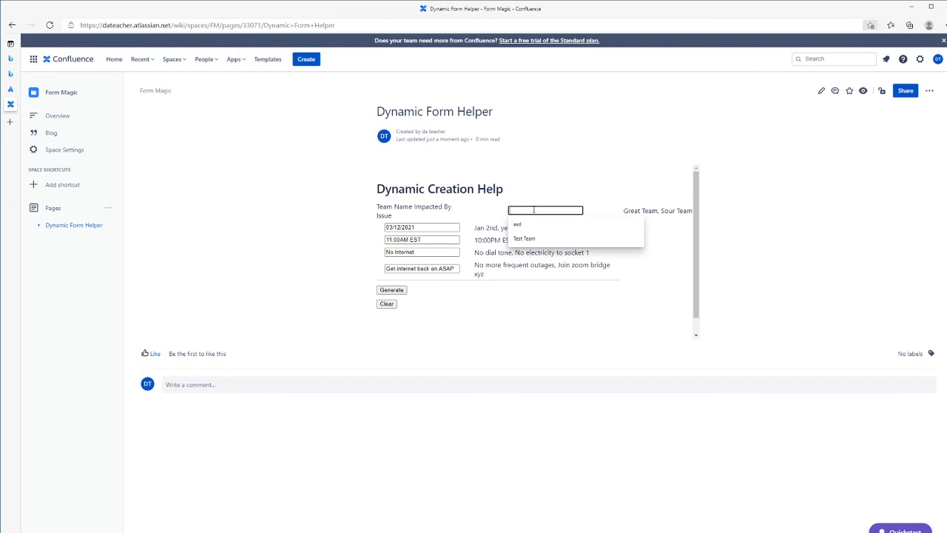
click(467, 229)
click(397, 290)
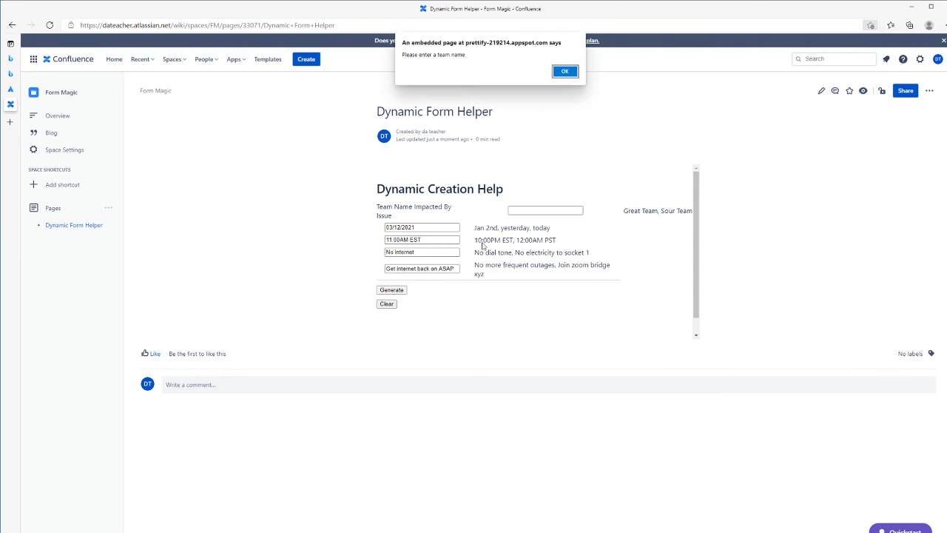
click(556, 72)
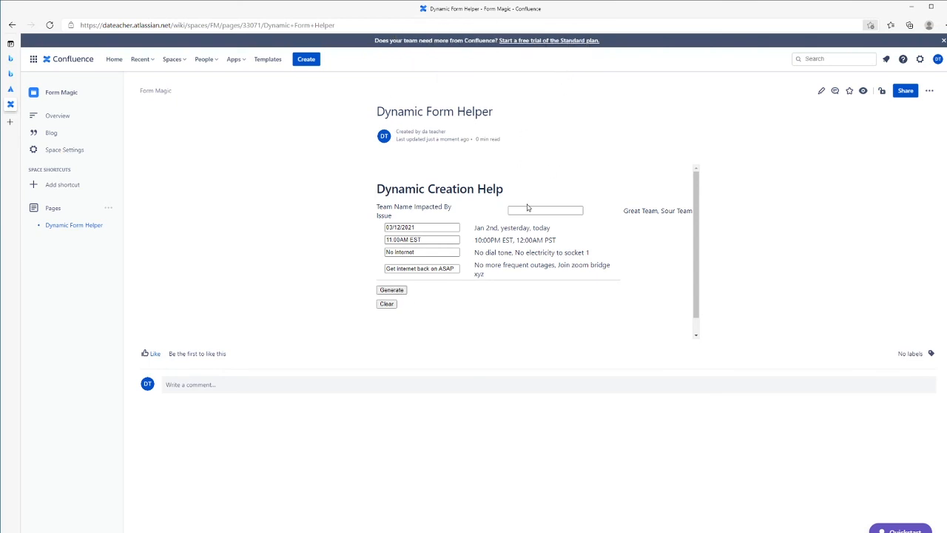
Step: Enter "Team Name" as the team, generate the statement and clear the form
click(530, 209)
text(Te)
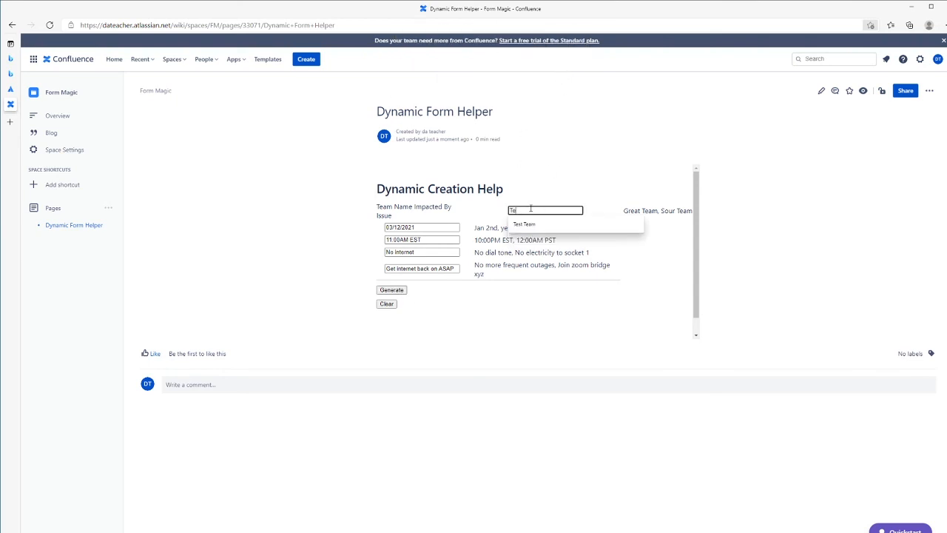
text(am Name)
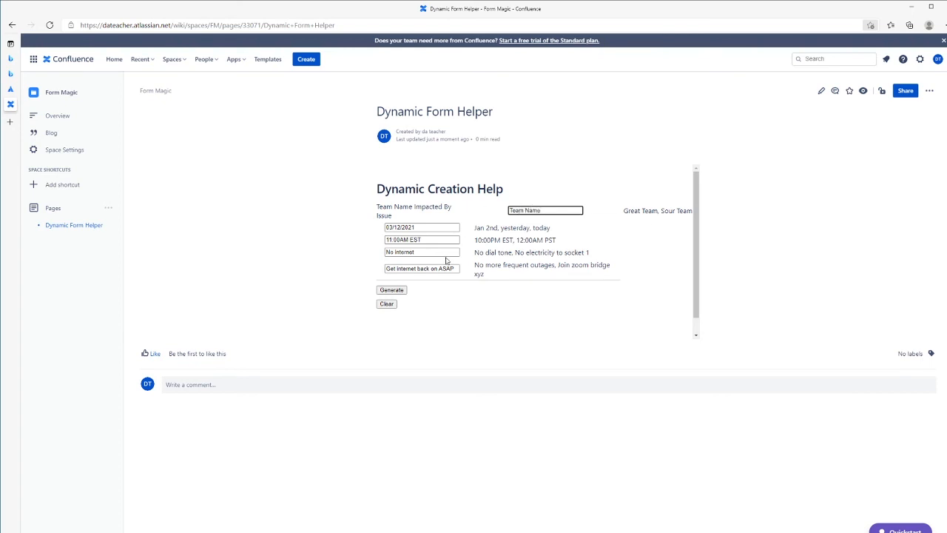
click(391, 289)
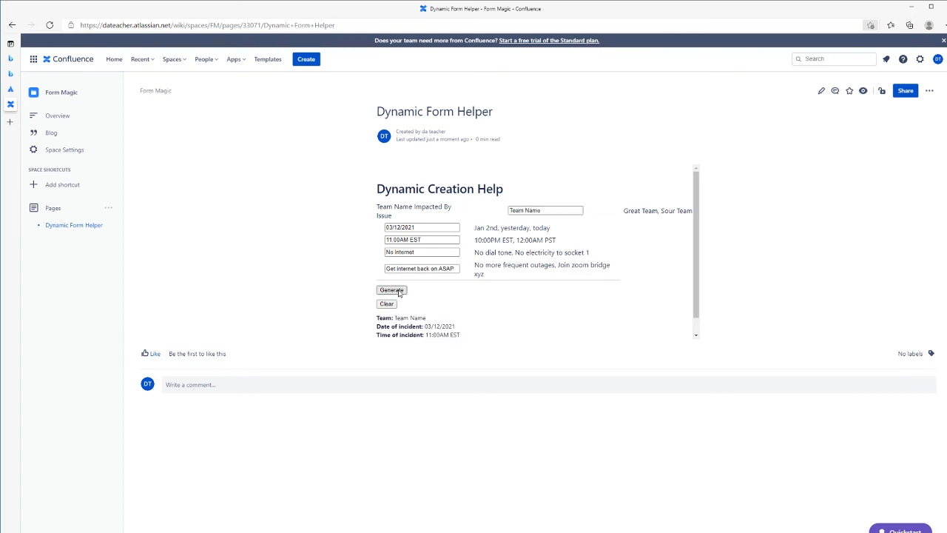
scroll(419, 332, down, 1)
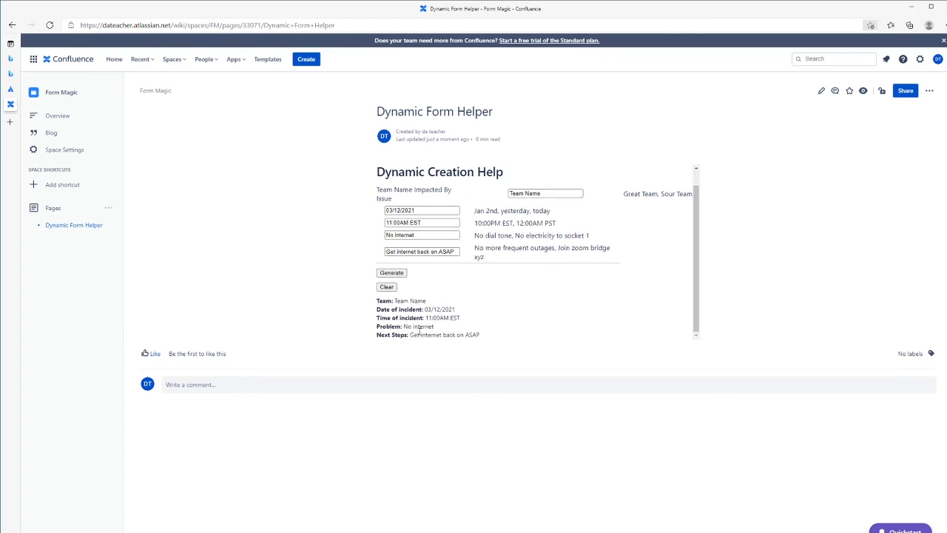
click(387, 287)
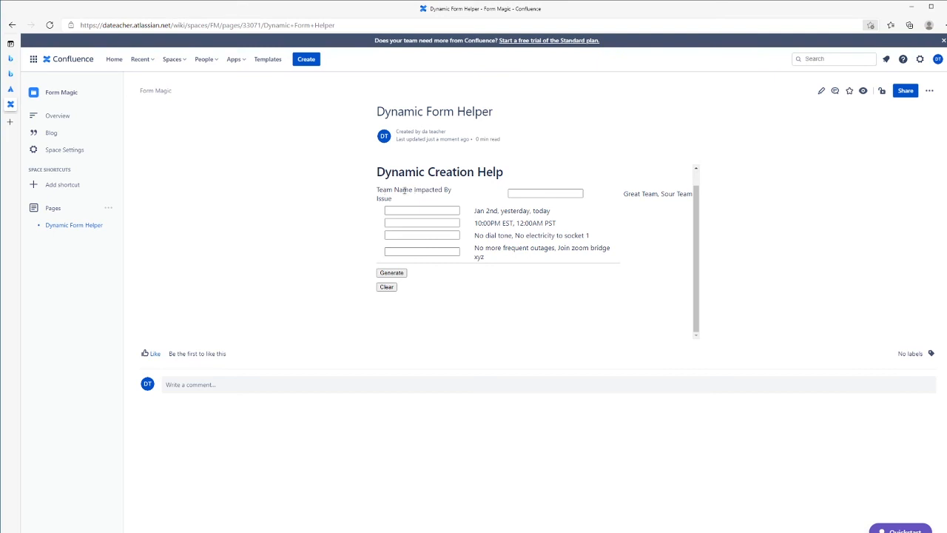
Step: Shorten the team label in the macro code to "Team Name Impacted", save the macro and publish the page
click(821, 91)
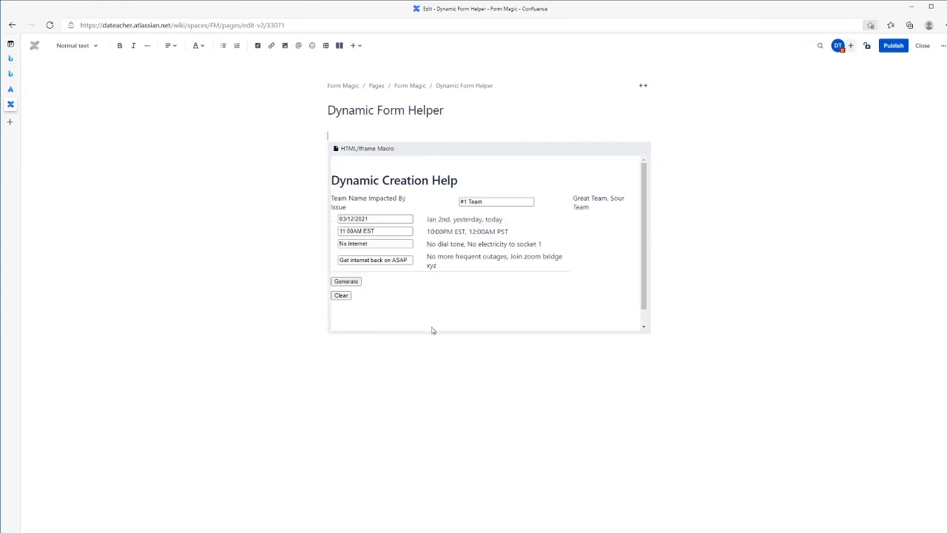
click(418, 317)
click(462, 345)
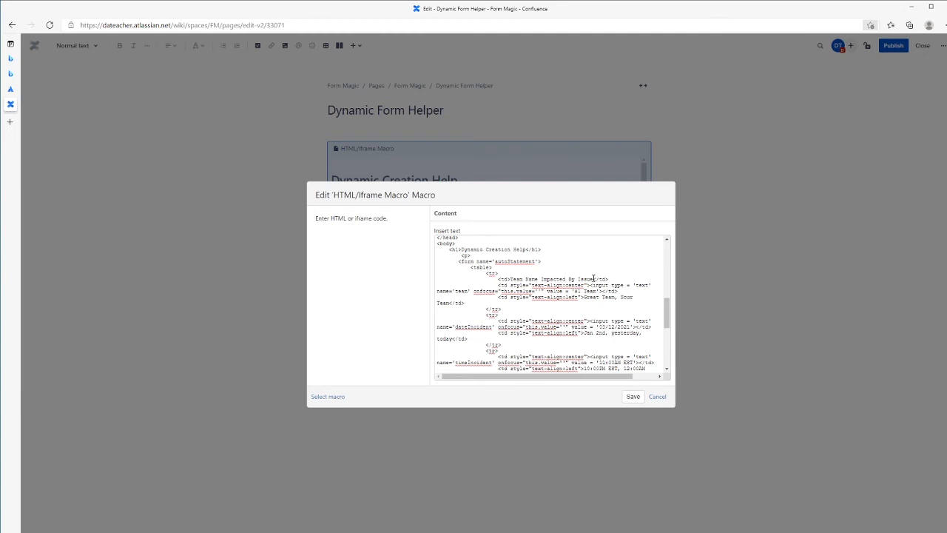
drag(593, 279, 566, 277)
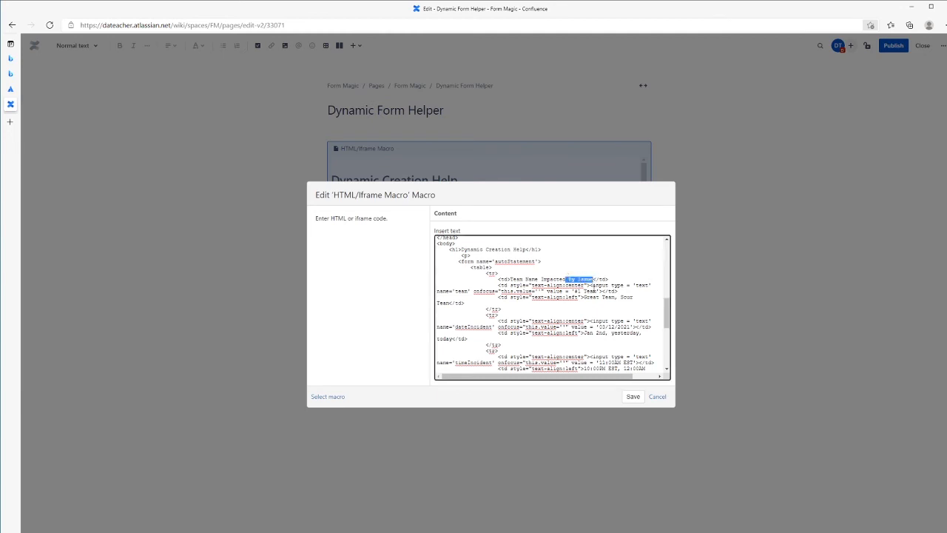
key(BackSpace)
click(633, 396)
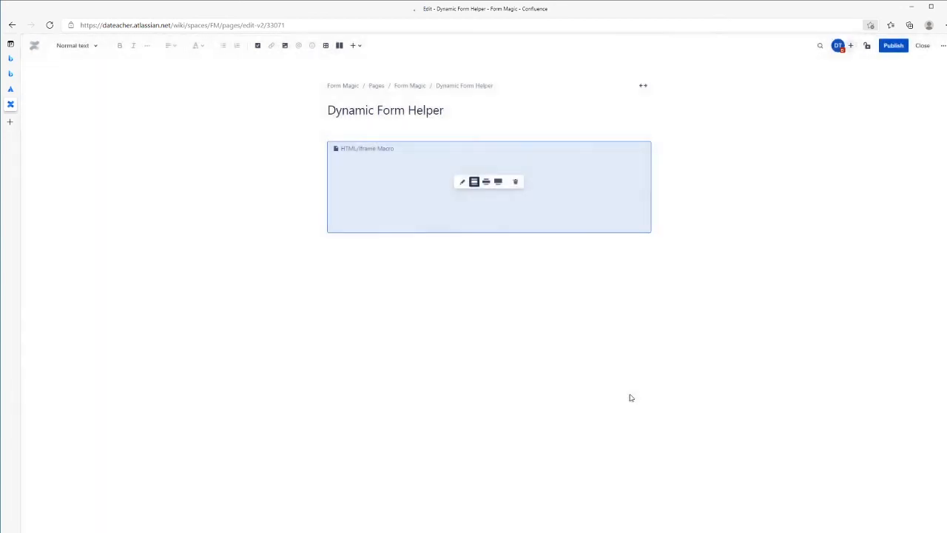
click(894, 47)
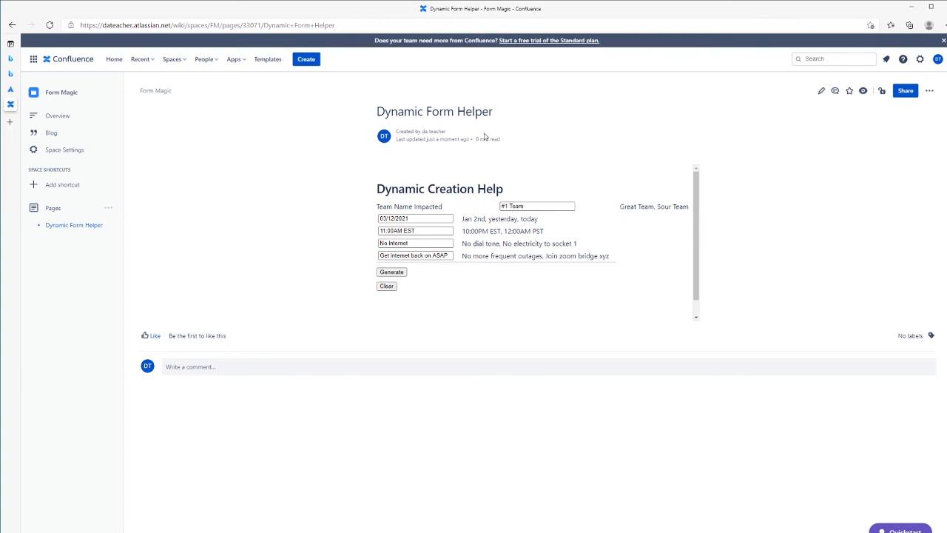
Step: Generate a statement from the form's default values and review all its lines
scroll(548, 226, down, 1)
scroll(411, 253, up, 1)
click(392, 272)
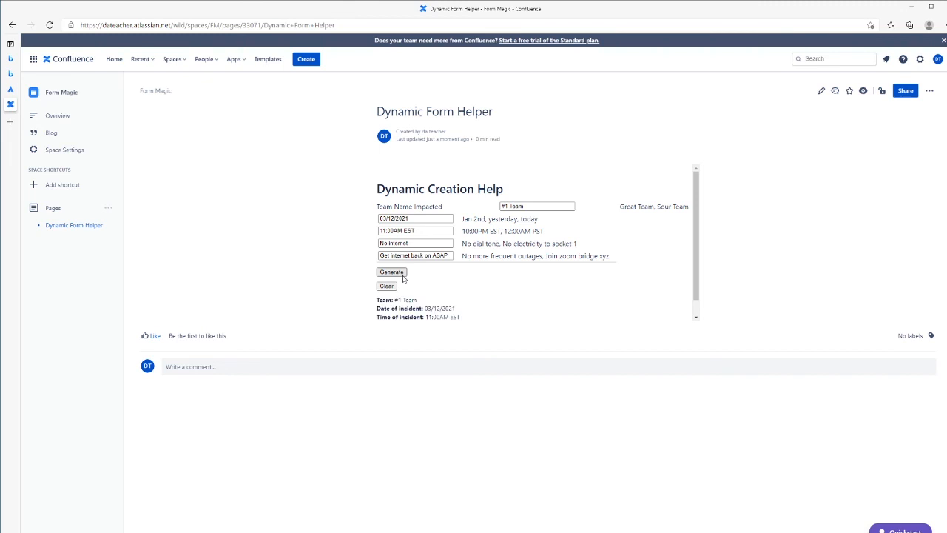
scroll(429, 275, down, 1)
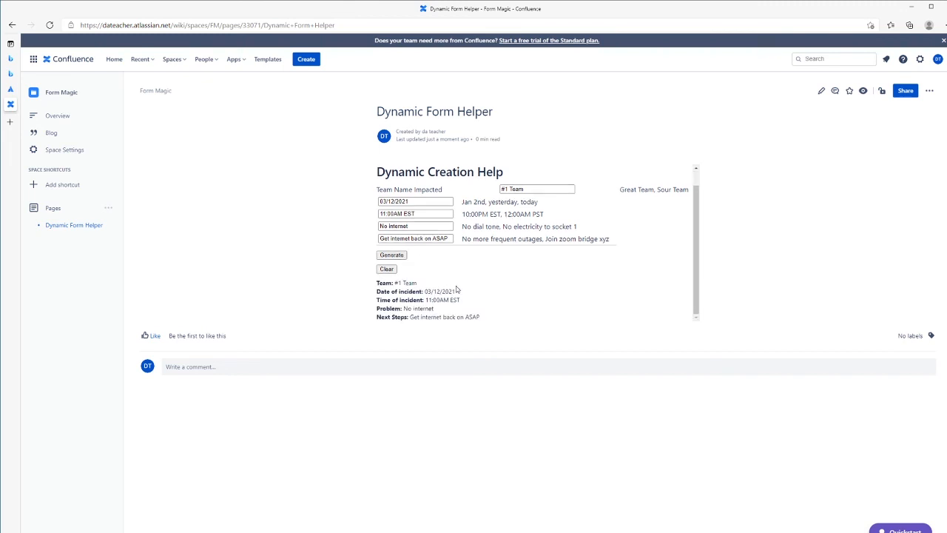
scroll(459, 288, down, 1)
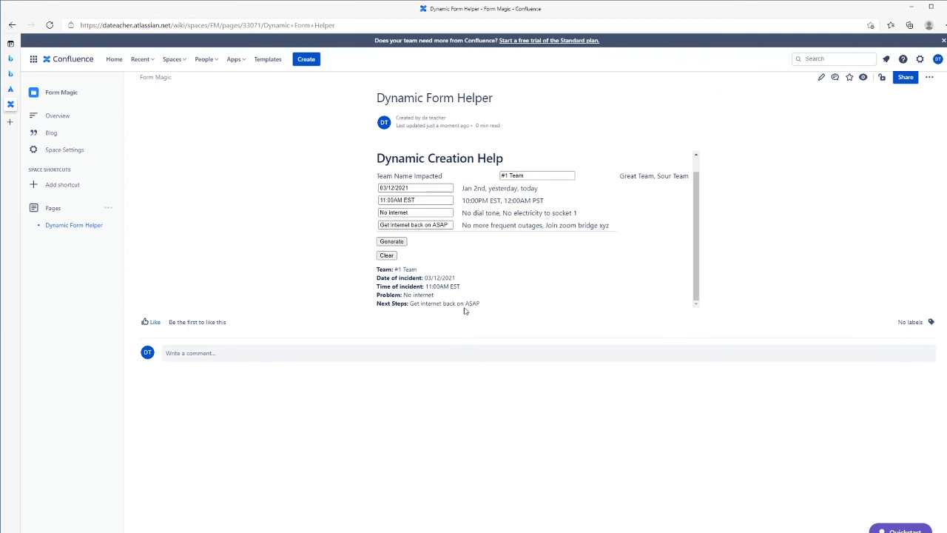
scroll(498, 268, up, 1)
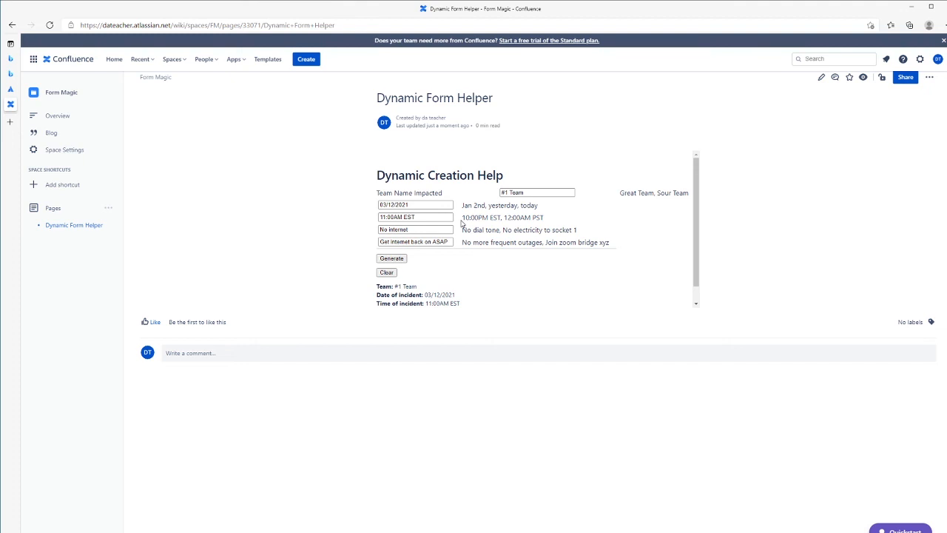
scroll(461, 222, down, 1)
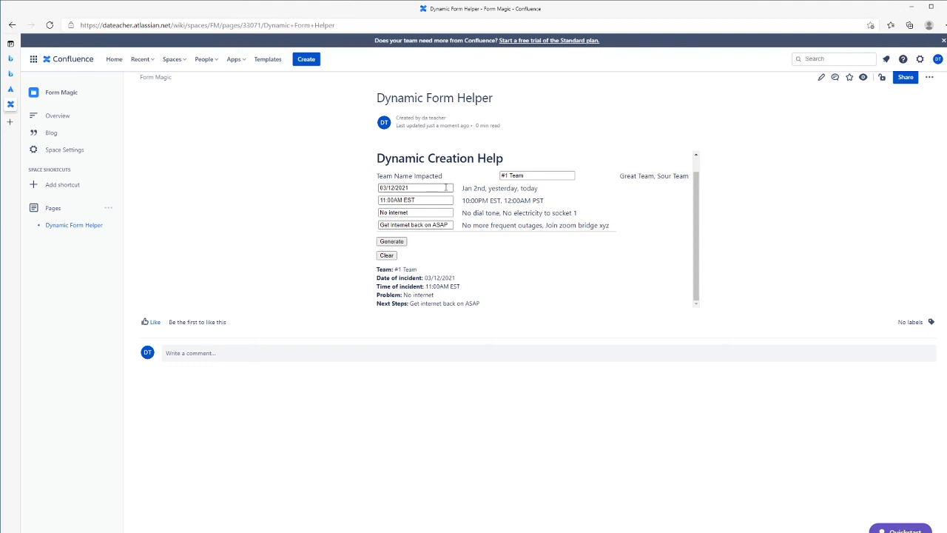
Step: Fill in team name "Test Team" and incident date "tomorrow", and empty the incident time and problem fields
click(531, 176)
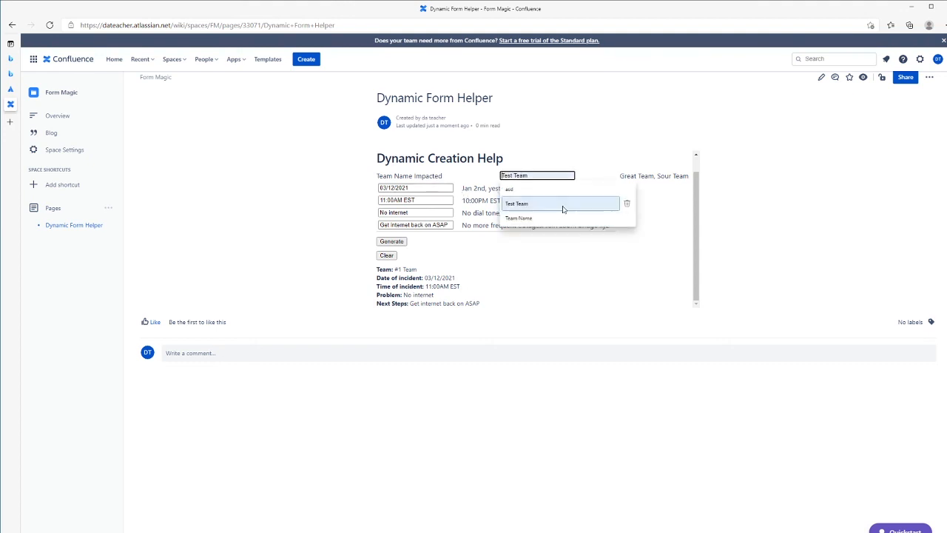
click(562, 204)
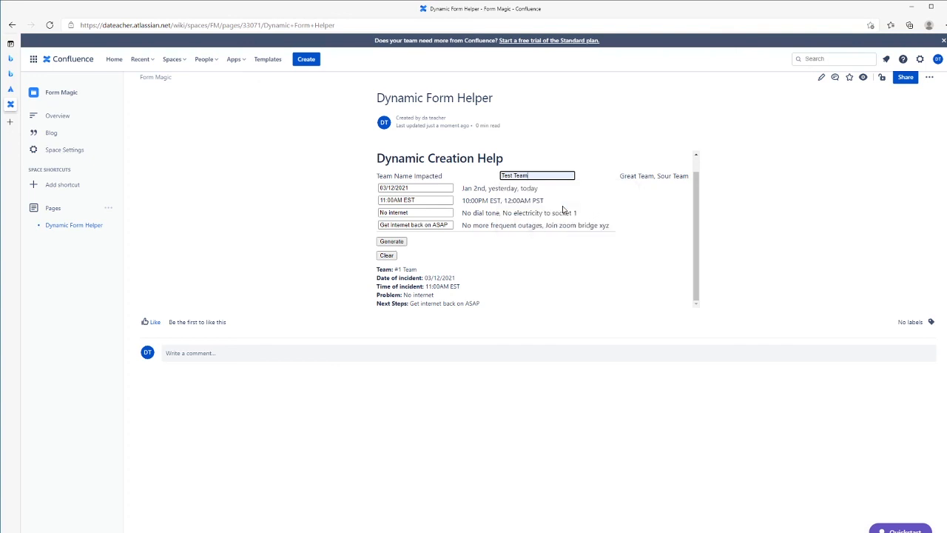
click(429, 188)
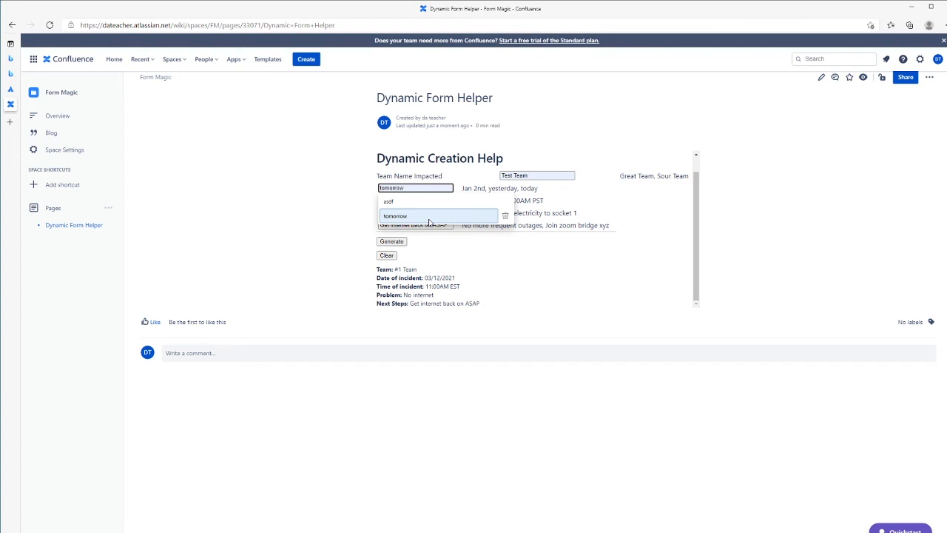
click(429, 219)
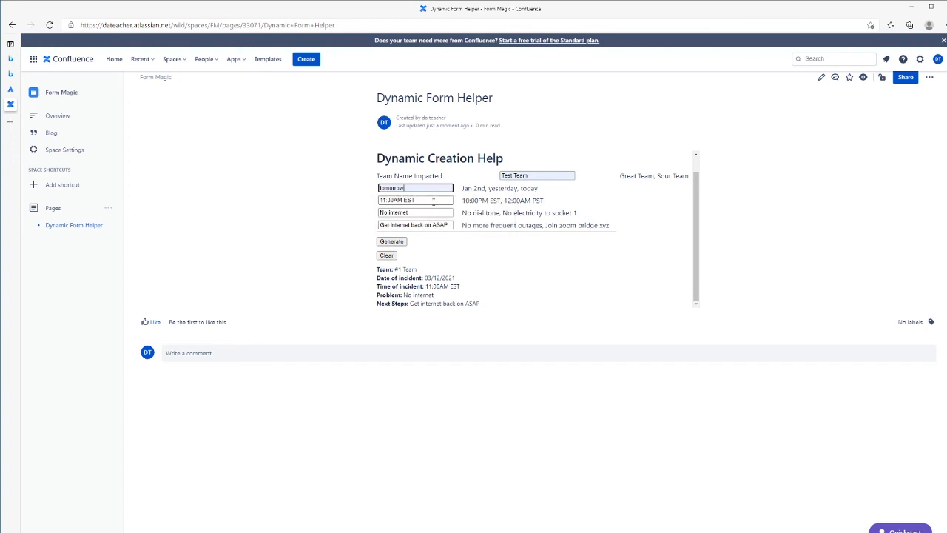
click(433, 202)
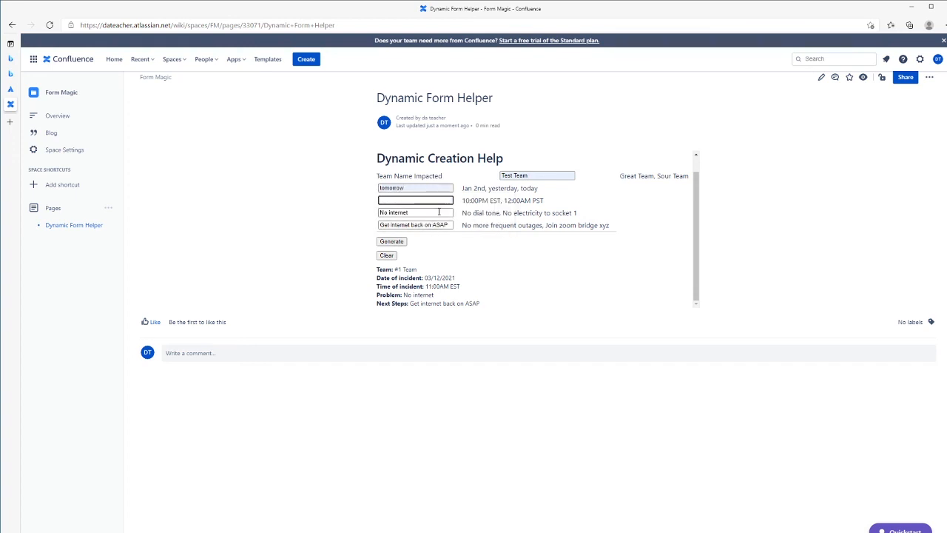
click(442, 213)
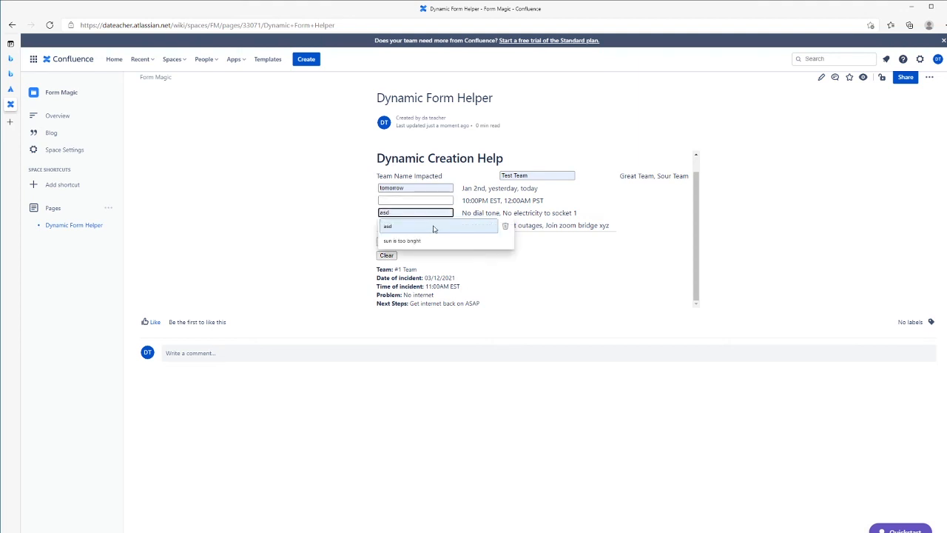
click(474, 271)
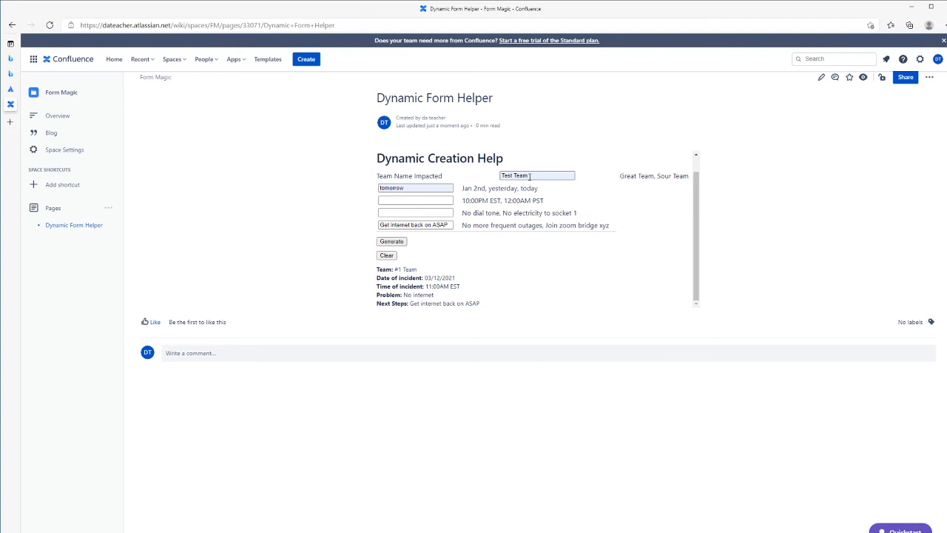
Step: Empty the incident date and next steps fields, highlighting the generated statement in between
click(419, 198)
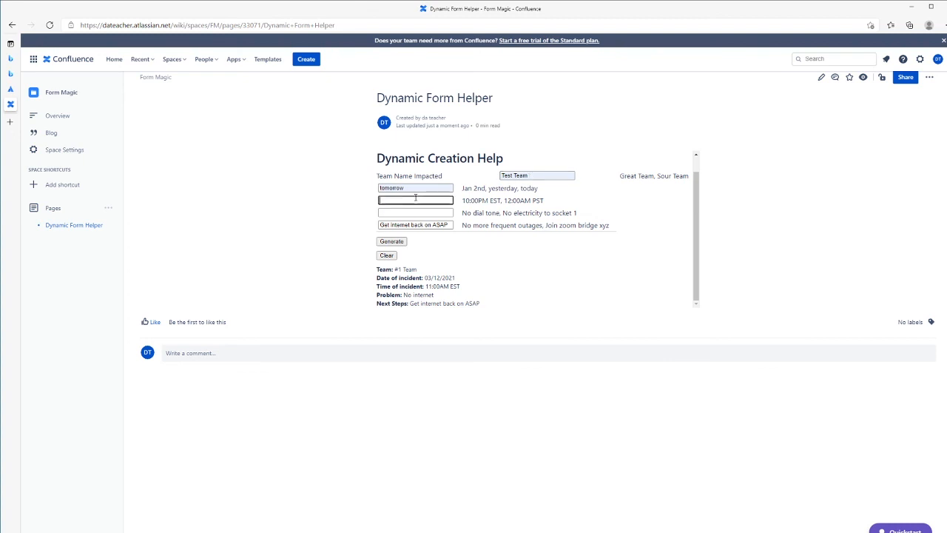
double_click(418, 189)
key(BackSpace)
click(458, 270)
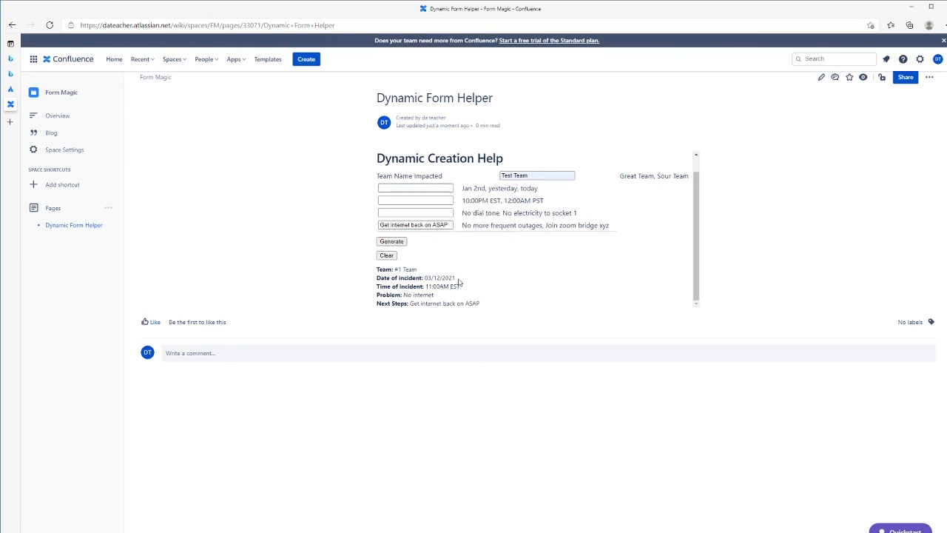
drag(377, 270, 478, 317)
click(511, 311)
click(421, 224)
click(422, 224)
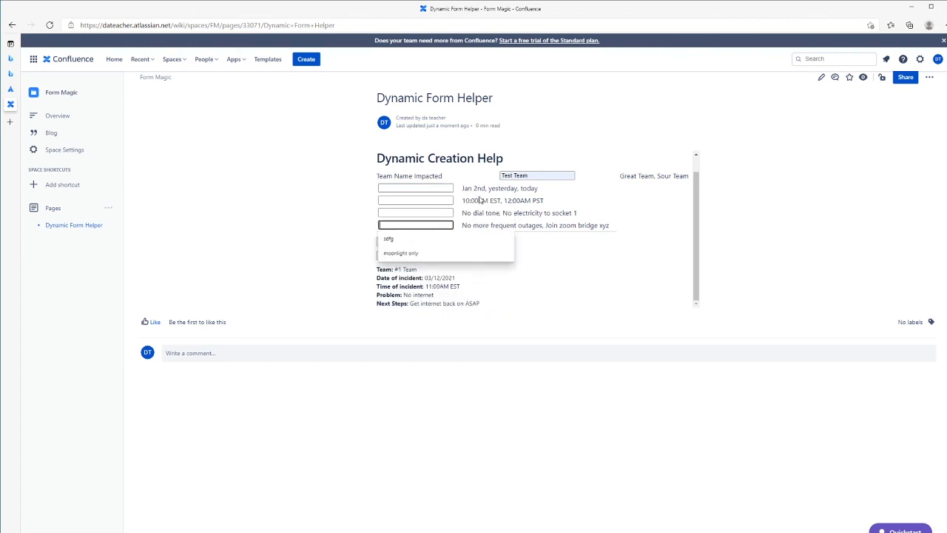
click(740, 224)
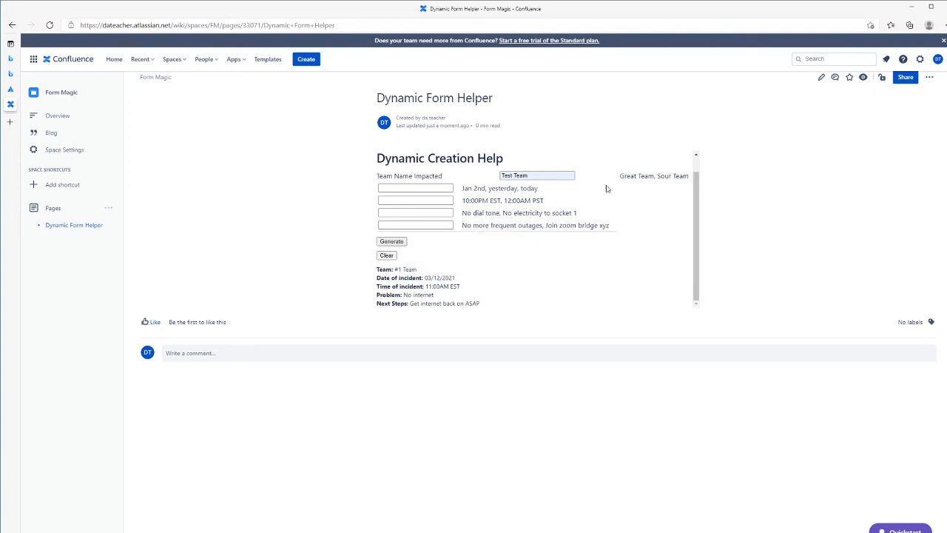